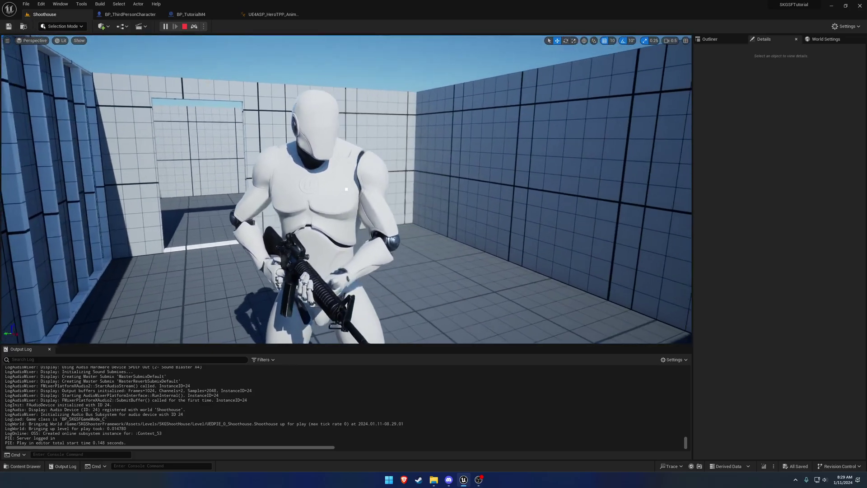
# - Test aiming down the rifle's sights in the running Shoothouse level and stop the play session
pyautogui.hotkey('shift', 'F1')
pyautogui.click(267, 109)
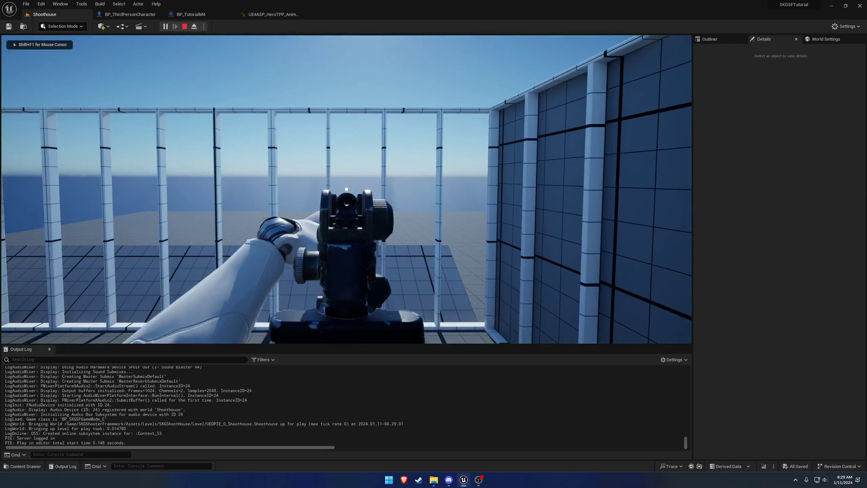
pyautogui.rightClick(346, 189)
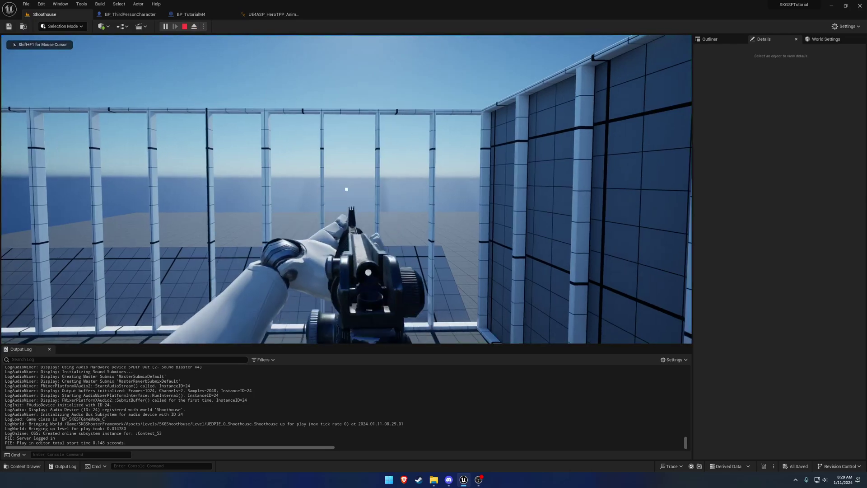
pyautogui.press('1')
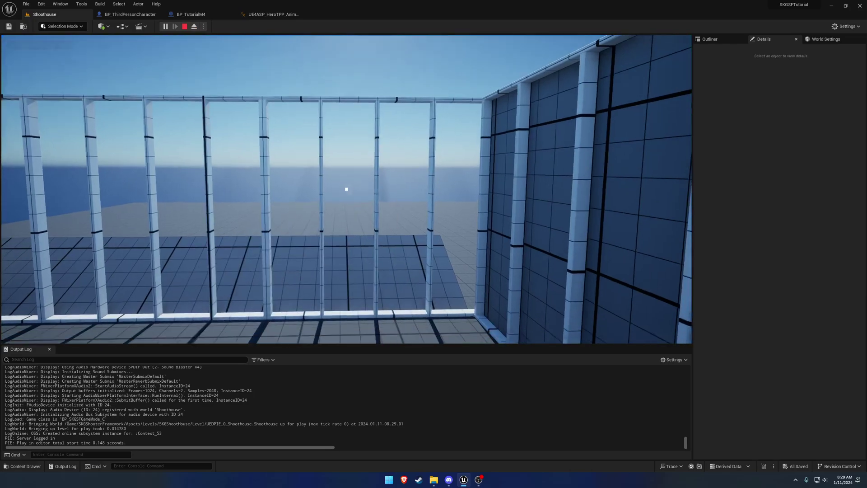
pyautogui.press('Escape')
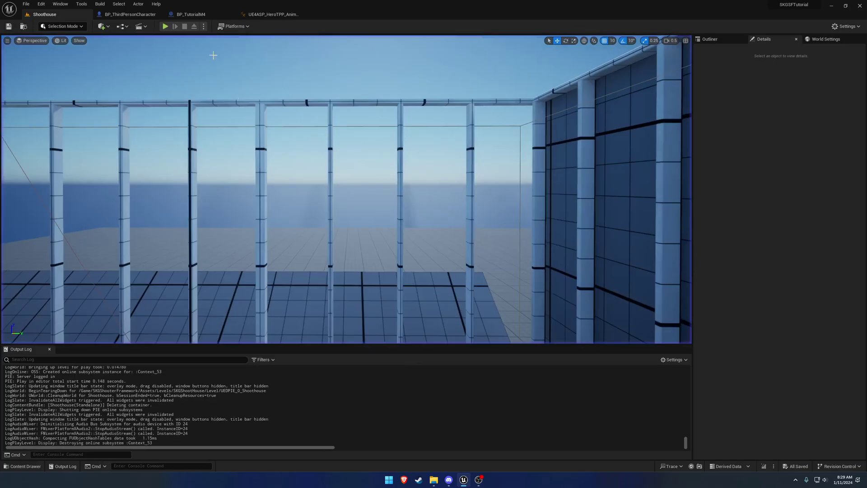
# - Open the Idle_Rifle_Hip animation from the assets of UE4ASP_HeroTPP_AnimBlueprint and view its pose
pyautogui.click(265, 14)
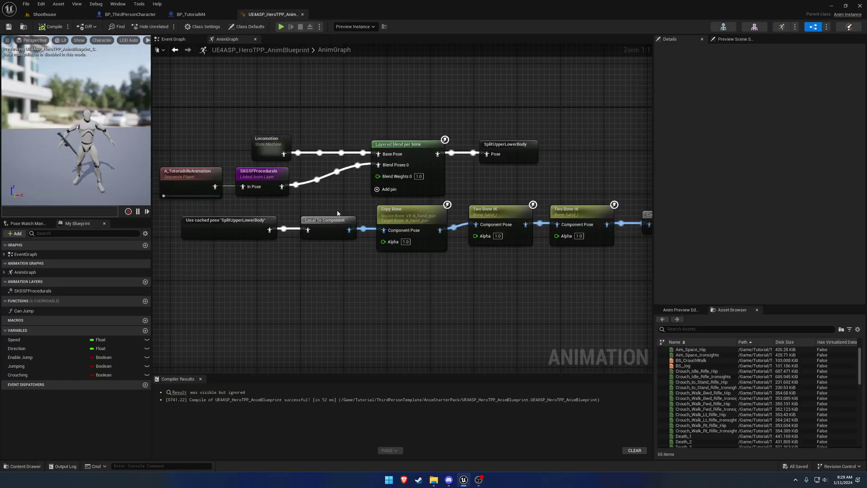
pyautogui.scroll(-3, 728, 362)
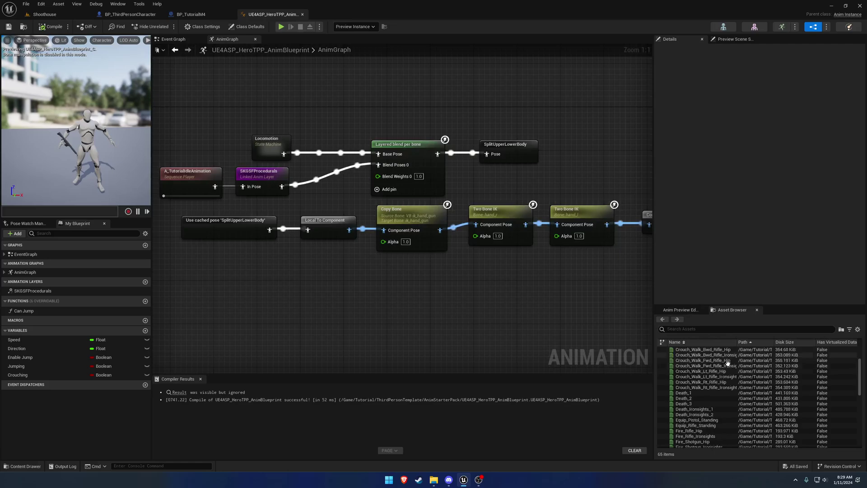
pyautogui.moveTo(701, 305); pyautogui.dragTo(701, 242)
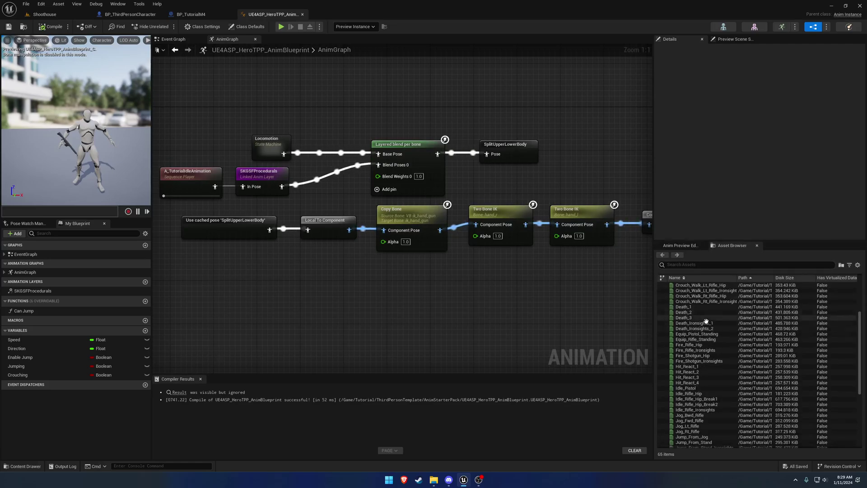
pyautogui.scroll(-2, 707, 334)
pyautogui.click(714, 370)
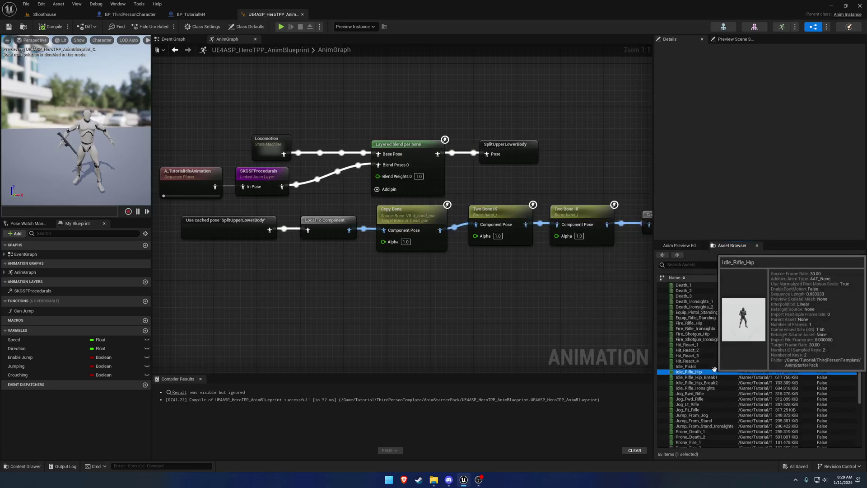
pyautogui.doubleClick(714, 370)
pyautogui.moveTo(499, 275)
pyautogui.mouseDown(button='right')
pyautogui.moveTo(555, 271)
pyautogui.moveTo(499, 275)
pyautogui.mouseUp(button='right')
pyautogui.press('a')
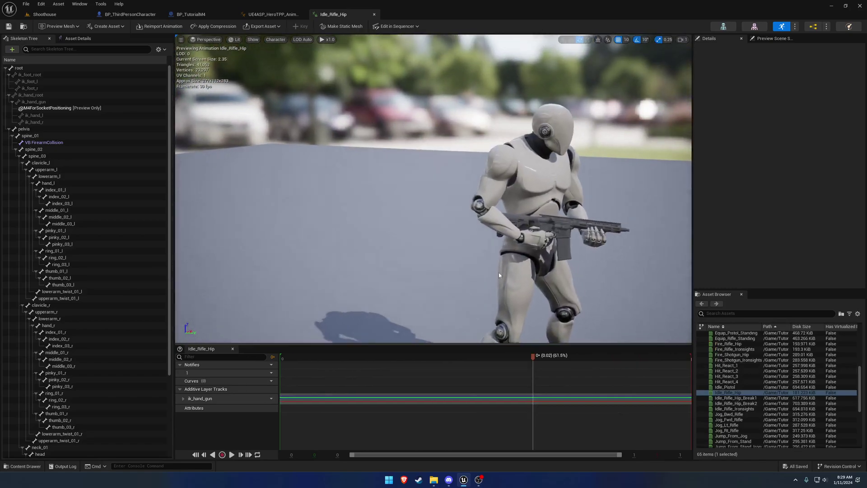
# - Find the Idle_Rifle_Ironsights animation among the assets and open it
pyautogui.scroll(-5, 742, 368)
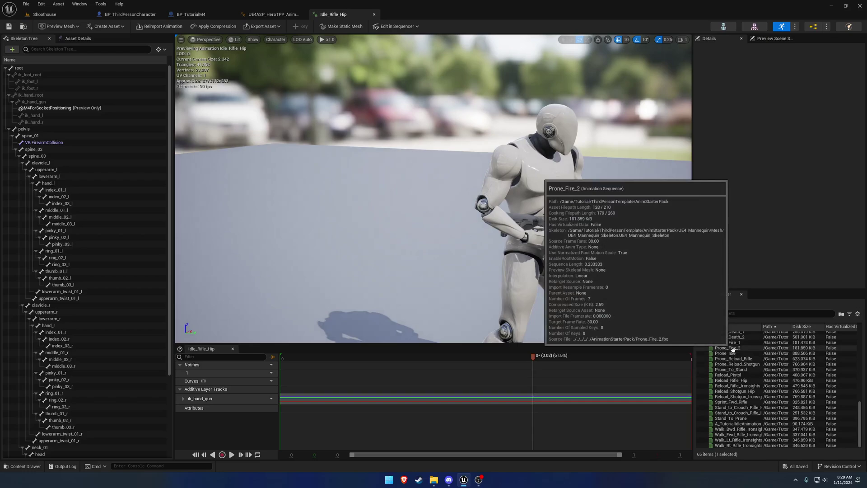
pyautogui.scroll(6, 741, 398)
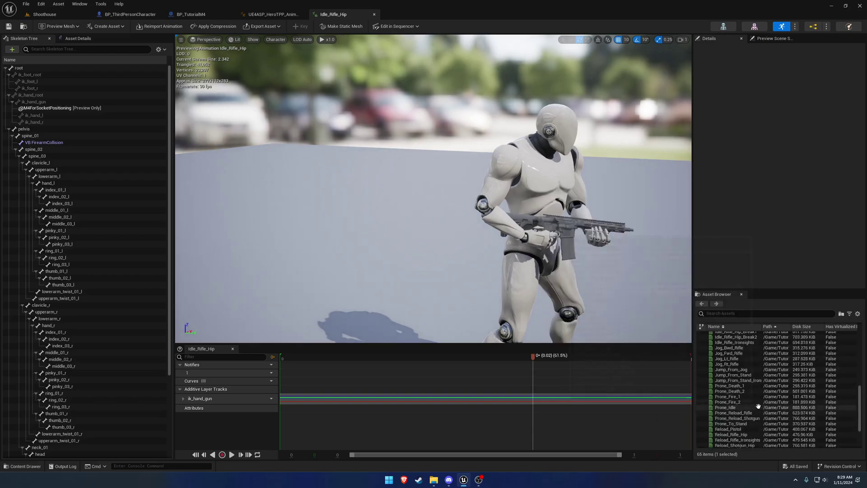
pyautogui.moveTo(860, 395); pyautogui.dragTo(861, 394)
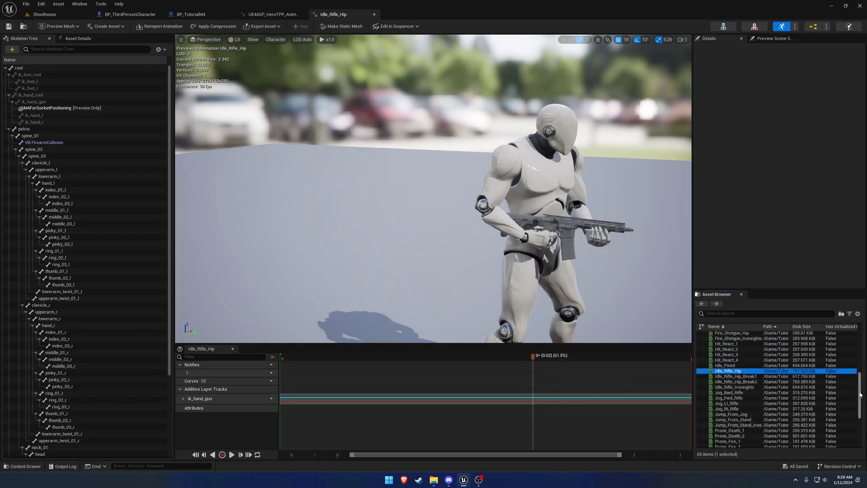
pyautogui.click(759, 387)
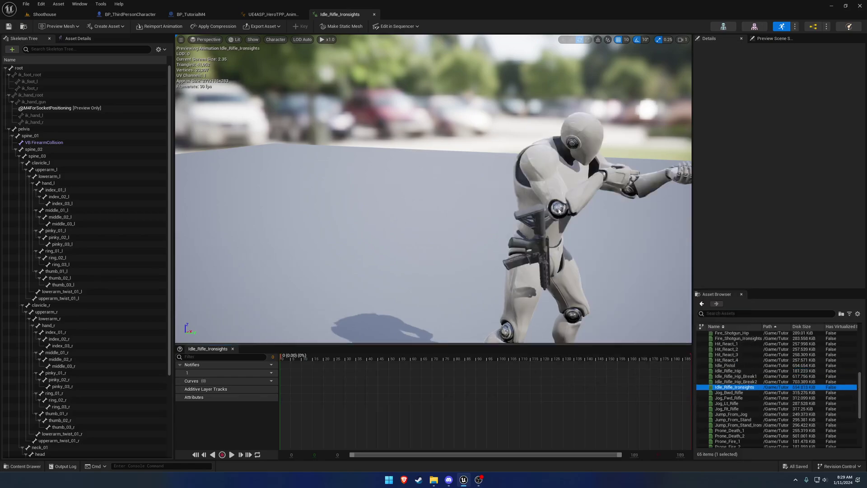
# - Select the ik_hand_gun bone and move it to about X -26.6, Y 33.3, Z 131.5, near the right hand
pyautogui.moveTo(502, 199); pyautogui.dragTo(524, 188, button='right')
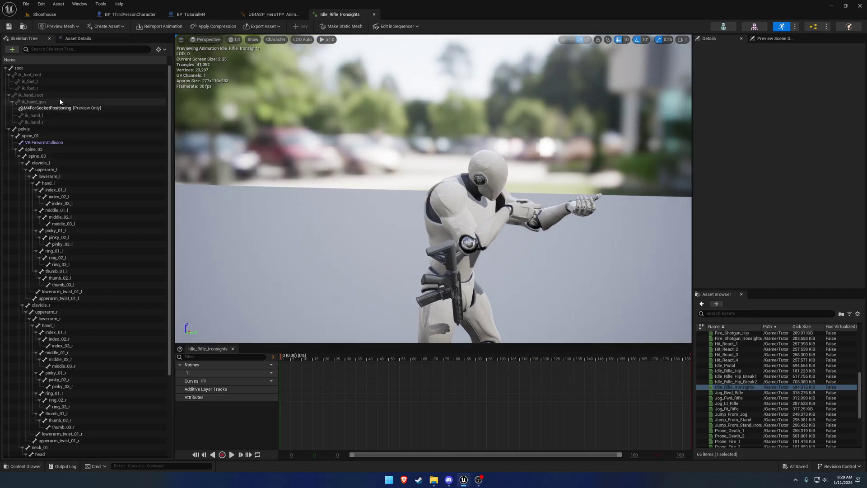
pyautogui.scroll(3, 786, 374)
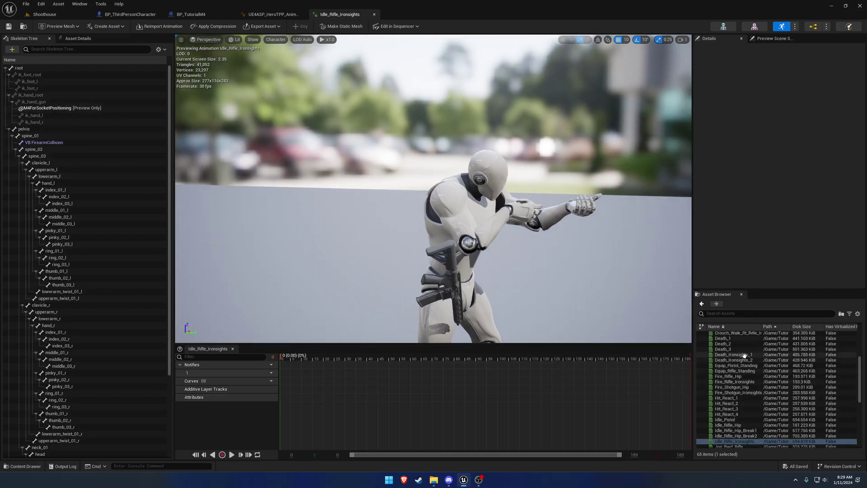
pyautogui.click(33, 101)
pyautogui.press('d')
pyautogui.moveTo(434, 195); pyautogui.dragTo(326, 192, button='right')
pyautogui.moveTo(491, 143); pyautogui.dragTo(514, 153, button='right')
pyautogui.press('w')
pyautogui.scroll(-1, 491, 144)
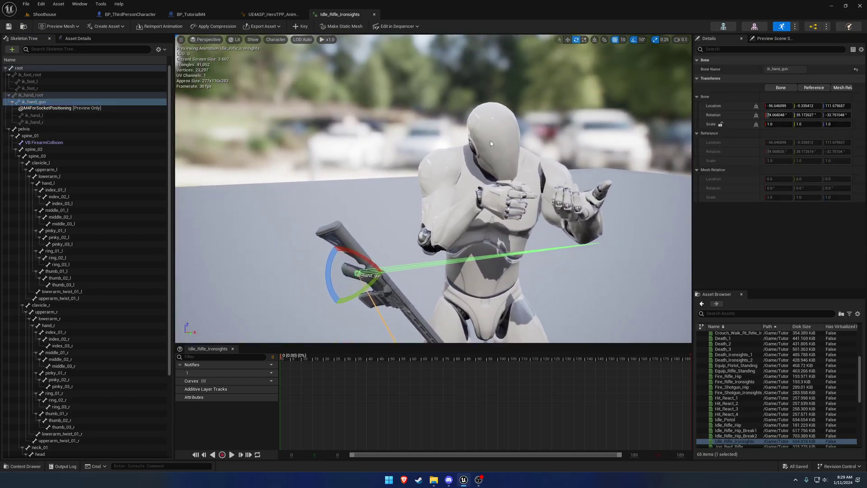
pyautogui.press('w')
pyautogui.moveTo(366, 258); pyautogui.dragTo(515, 230)
# - Rotate ik_hand_gun to about 8.3°, -9.5°, -6.8° so the rifle stands upright and points forward
pyautogui.press('e')
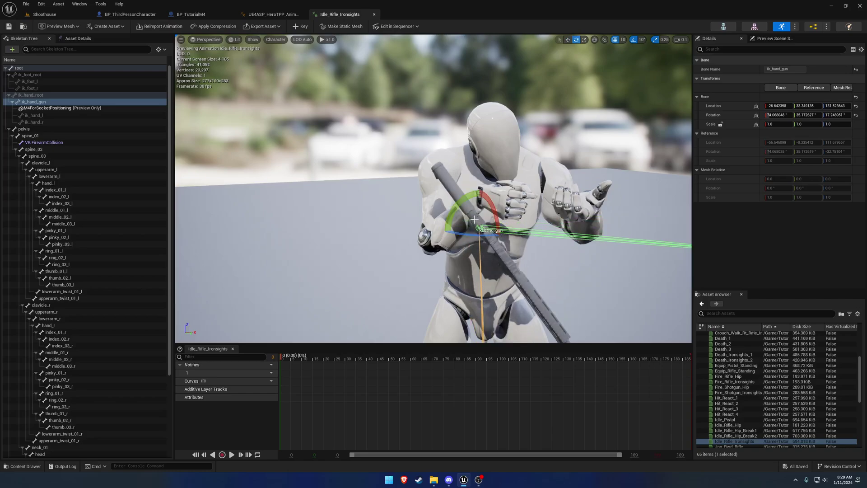
pyautogui.moveTo(460, 201); pyautogui.dragTo(475, 187)
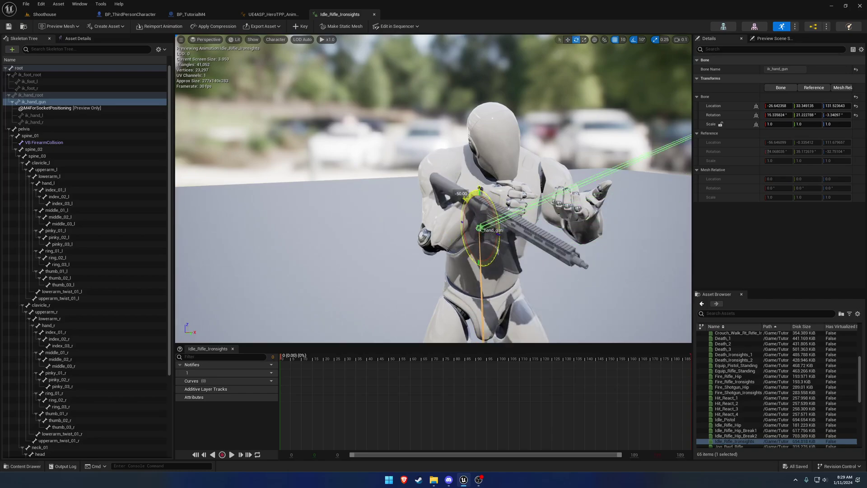
pyautogui.moveTo(450, 215); pyautogui.dragTo(511, 247)
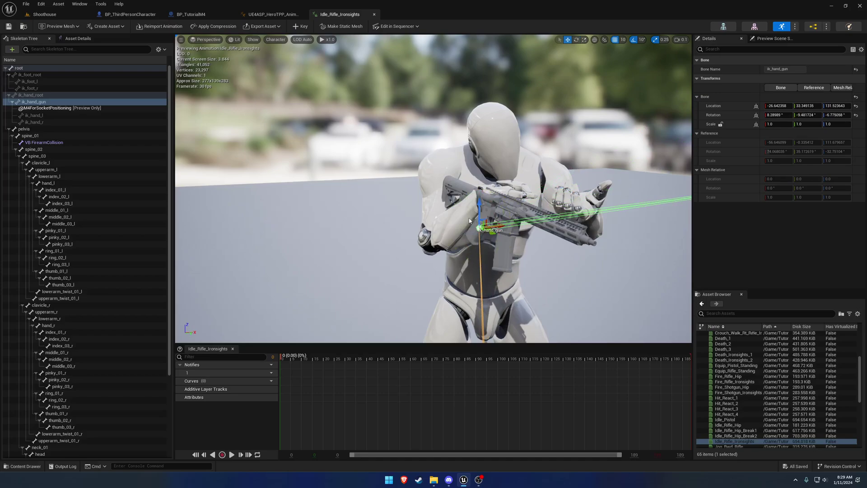
# - Move ik_hand_gun to about X -19.9, Y 40.4, Z 140.5 to bring the rifle up to the shoulder and hands
pyautogui.moveTo(478, 208); pyautogui.dragTo(520, 210)
pyautogui.moveTo(520, 210); pyautogui.dragTo(678, 213, button='right')
pyautogui.moveTo(363, 207); pyautogui.dragTo(382, 183)
pyautogui.scroll(3, 383, 183)
pyautogui.press('d')
pyautogui.moveTo(382, 183)
pyautogui.mouseDown(button='right')
pyautogui.moveTo(235, 185)
pyautogui.moveTo(382, 183)
pyautogui.mouseUp(button='right')
pyautogui.press('a')
pyautogui.press('d')
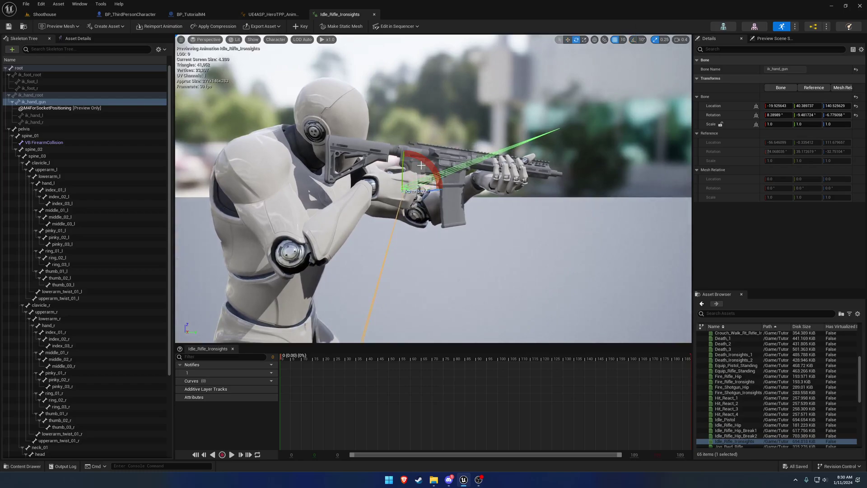
# - Level the rifle by rotating ik_hand_gun to about 0.3°, -10.3°, -5.4° and lower it to about Z 139.8
pyautogui.moveTo(421, 165)
pyautogui.mouseDown()
pyautogui.moveTo(401, 149)
pyautogui.moveTo(405, 164)
pyautogui.mouseUp()
pyautogui.press('w')
pyautogui.moveTo(467, 186); pyautogui.dragTo(443, 194, button='middle')
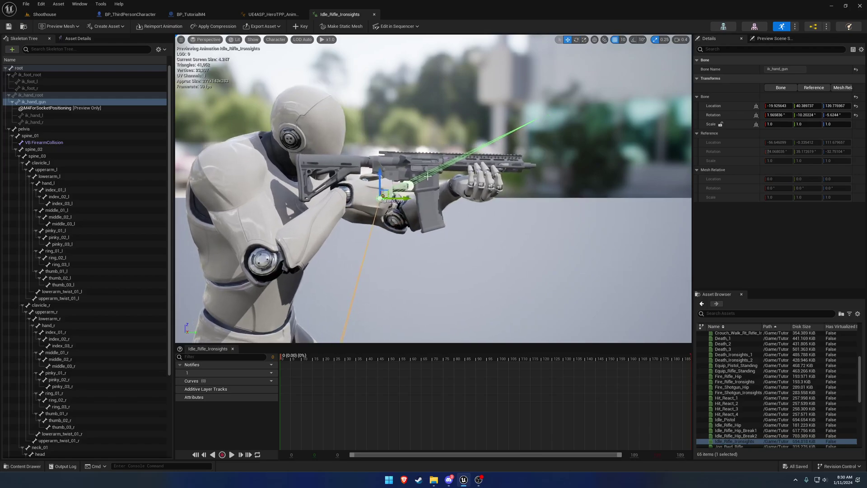
pyautogui.press('e')
pyautogui.moveTo(404, 170); pyautogui.dragTo(404, 172)
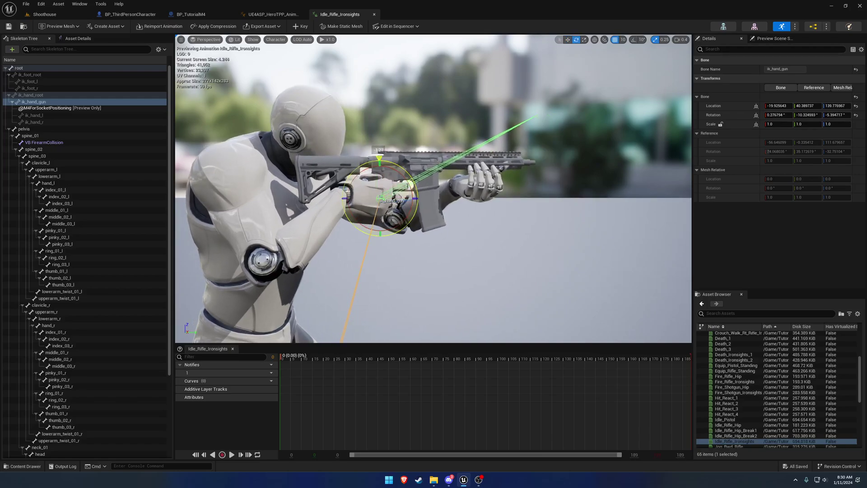
# - In the top view, rotate ik_hand_gun to a Z rotation of about -0.9° so the barrel points straight ahead
pyautogui.moveTo(404, 172); pyautogui.dragTo(266, 221, button='right')
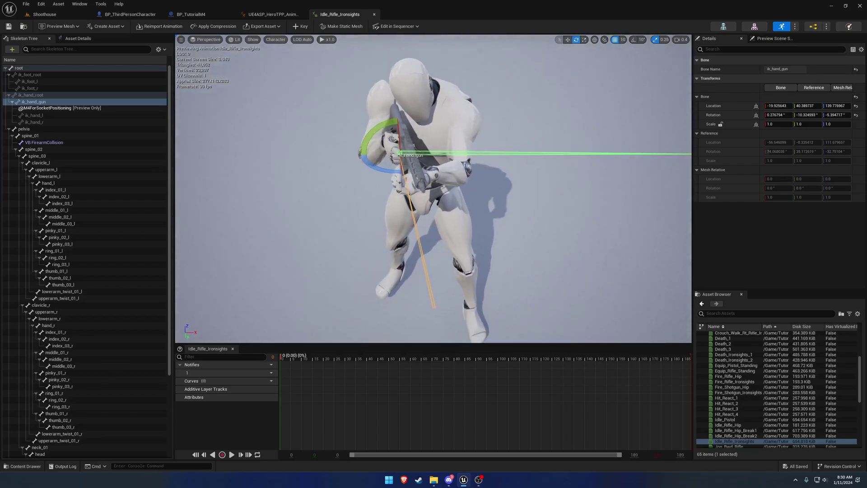
pyautogui.moveTo(351, 166); pyautogui.dragTo(348, 165)
pyautogui.click(198, 40)
pyautogui.click(212, 64)
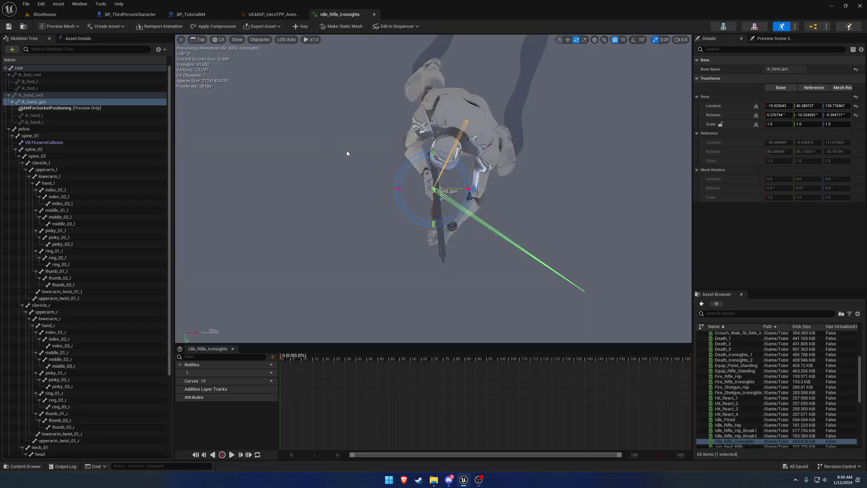
pyautogui.scroll(3, 468, 223)
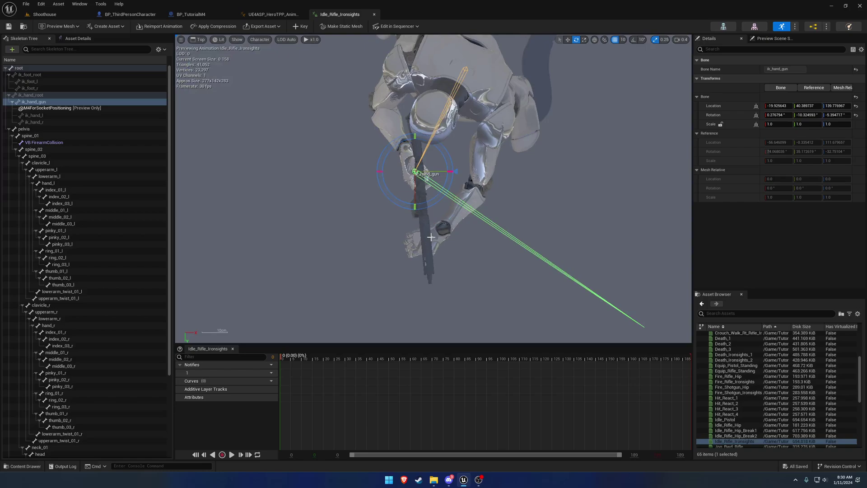
pyautogui.moveTo(431, 204); pyautogui.dragTo(439, 195)
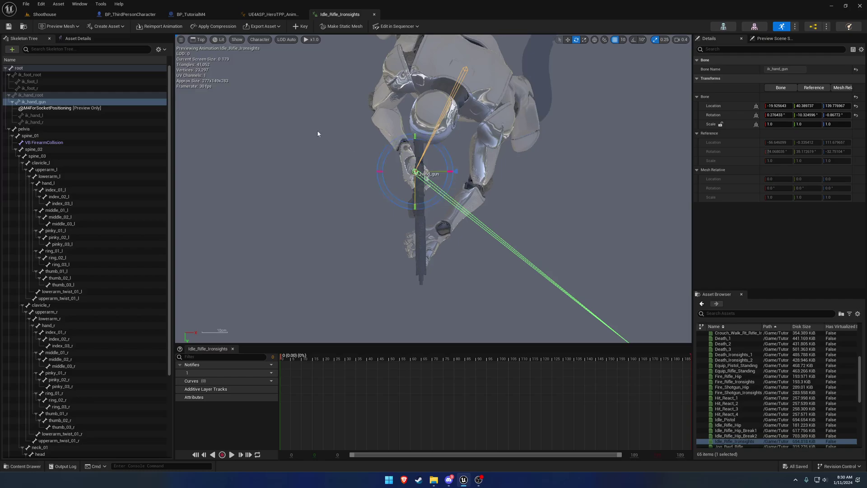
# - In the front view, level the rifle with a slight pitch of ik_hand_gun, undoing the first rotation and repeating it more finely
pyautogui.click(199, 40)
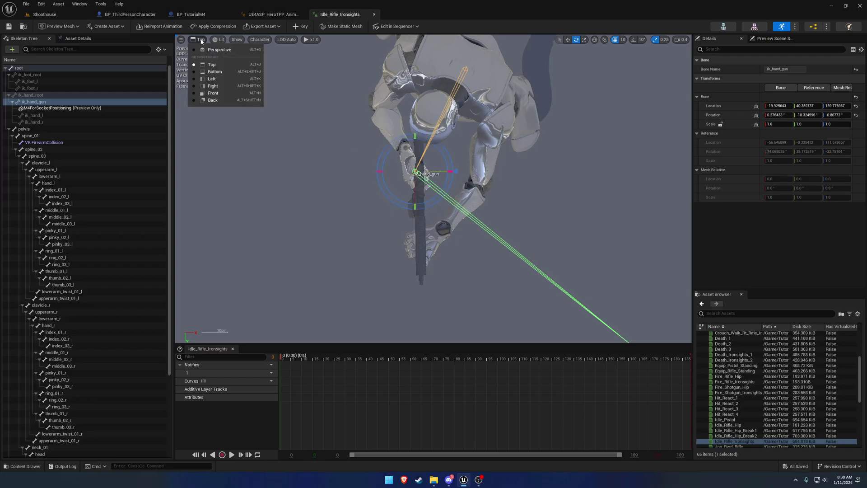
pyautogui.click(225, 85)
pyautogui.click(201, 40)
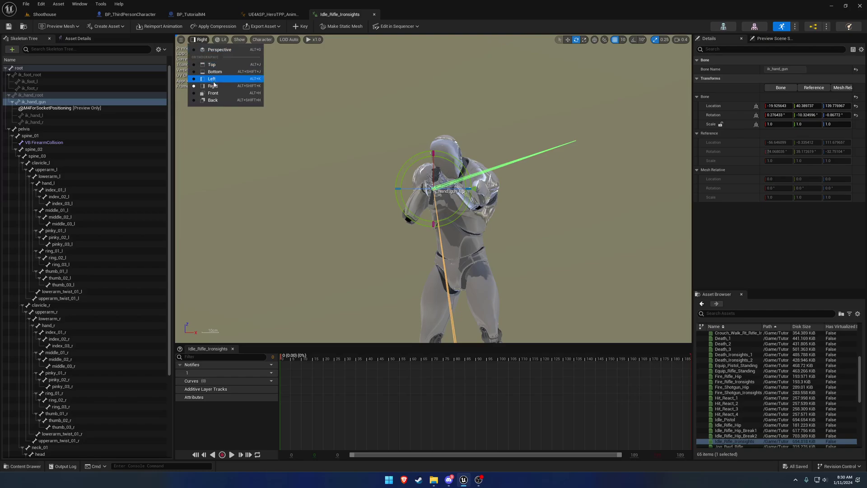
pyautogui.click(224, 91)
pyautogui.scroll(5, 430, 175)
pyautogui.scroll(3, 430, 176)
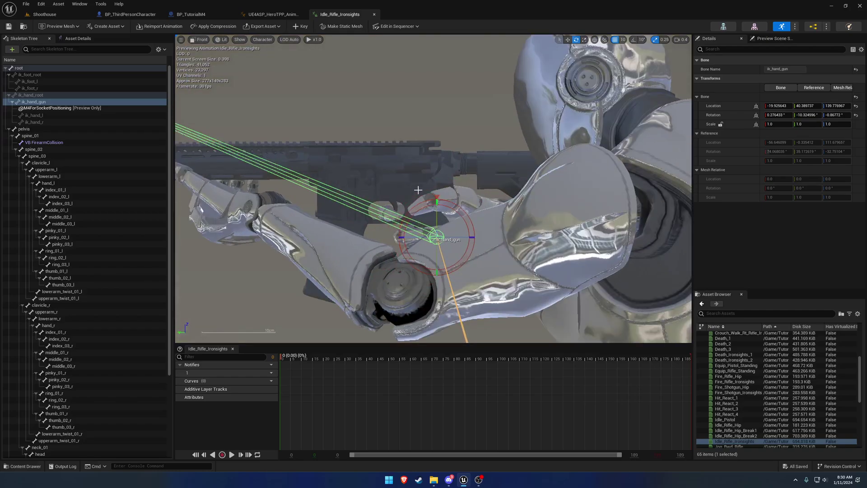
pyautogui.scroll(-3, 416, 190)
pyautogui.scroll(1, 410, 188)
pyautogui.moveTo(411, 188); pyautogui.dragTo(465, 189, button='right')
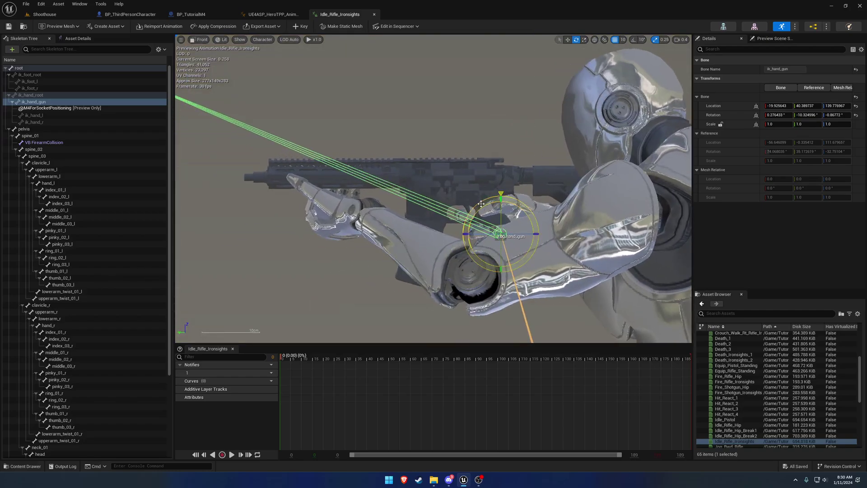
pyautogui.moveTo(481, 204); pyautogui.dragTo(481, 203)
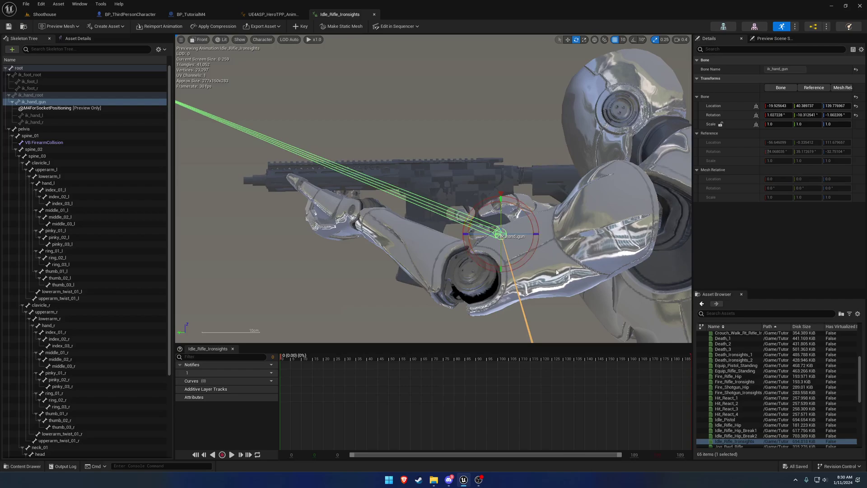
pyautogui.hotkey('ctrl', 'z')
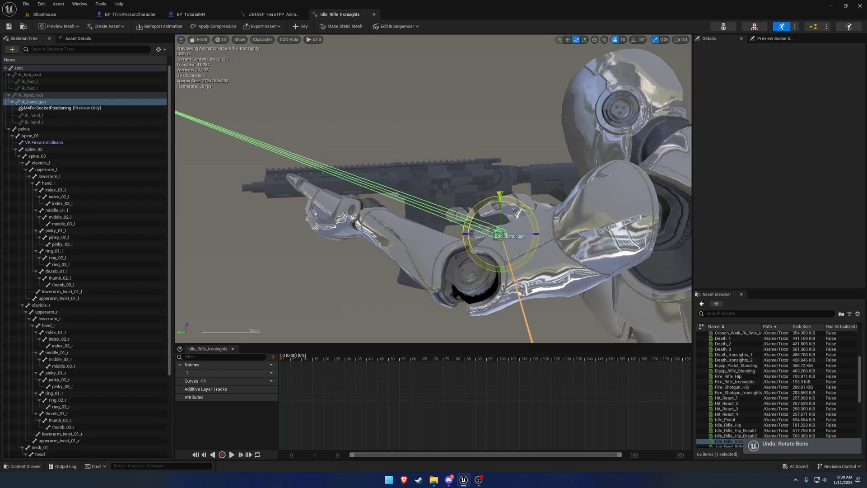
pyautogui.moveTo(481, 203); pyautogui.dragTo(482, 203)
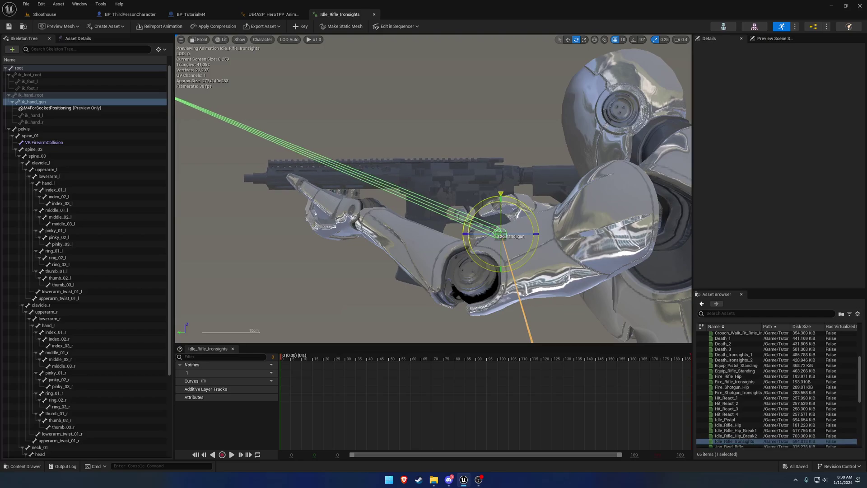
# - Return to the perspective view and inspect how the rifle sits in the hands
pyautogui.click(198, 40)
pyautogui.click(212, 53)
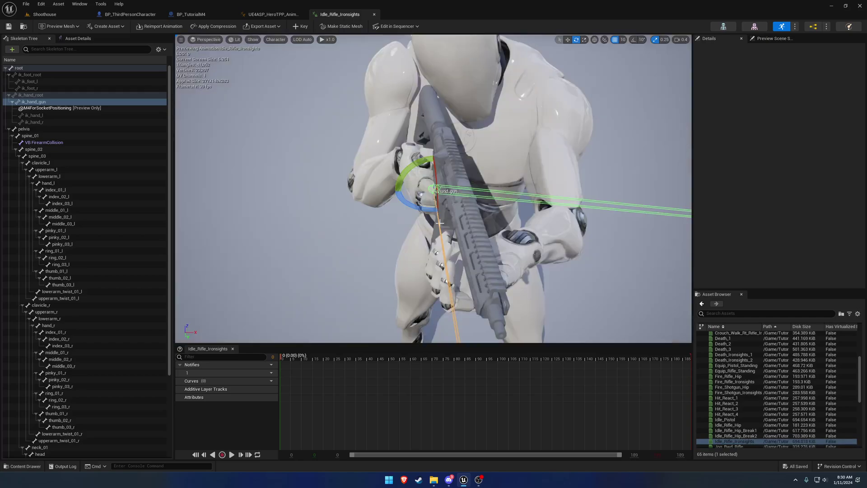
pyautogui.moveTo(436, 219)
pyautogui.mouseDown(button='right')
pyautogui.moveTo(465, 221)
pyautogui.moveTo(445, 220)
pyautogui.mouseUp(button='right')
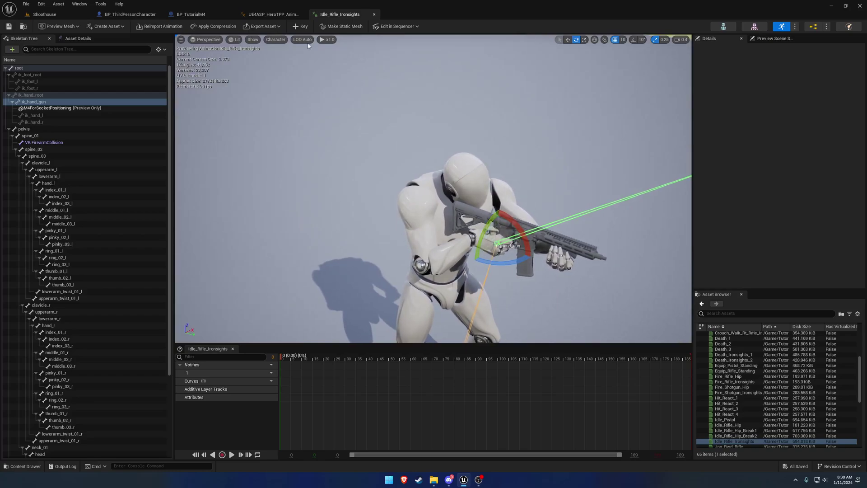
# - Key the adjusted ik_hand_gun pose at frame 0 and save the Idle_Rifle_Ironsights animation
pyautogui.click(300, 27)
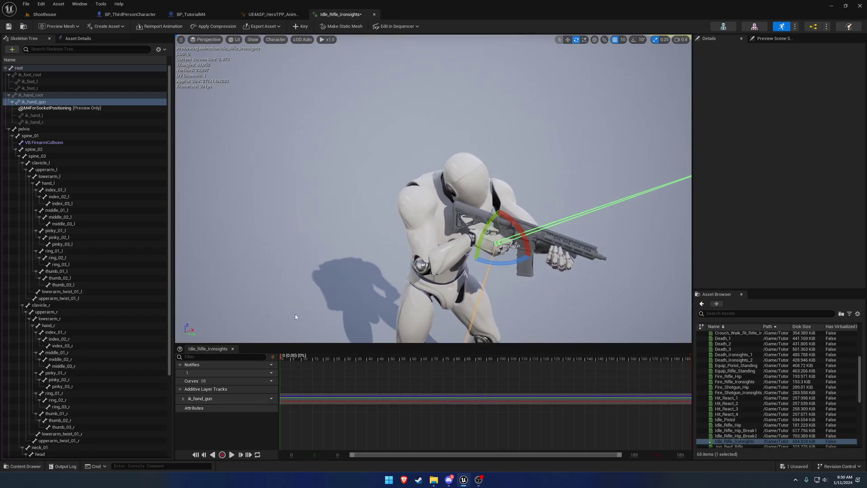
pyautogui.rightClick(288, 366)
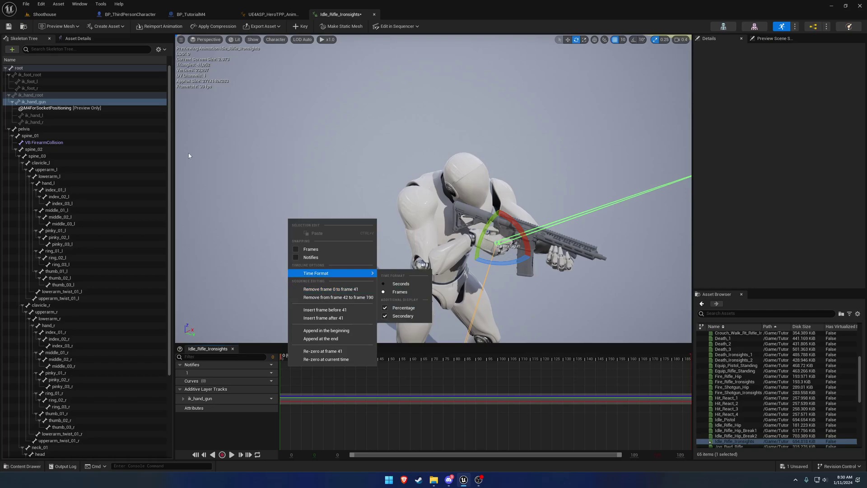
pyautogui.click(9, 26)
# - Trim the animation in repeated passes, starting by removing frames 47 to 190, until only frames 0 to 1 remain
pyautogui.rightClick(302, 362)
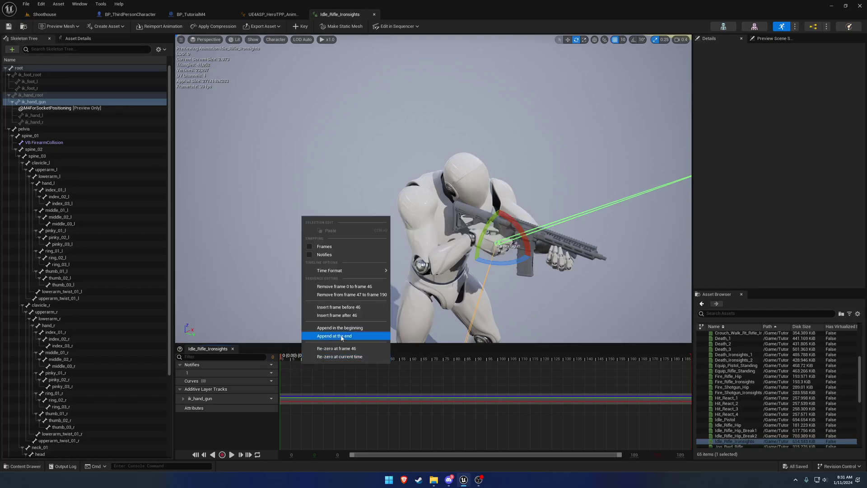
pyautogui.click(335, 294)
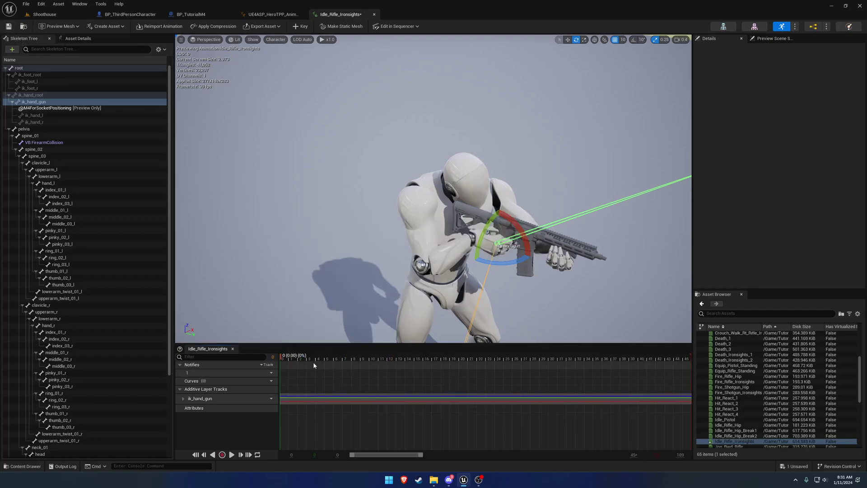
pyautogui.rightClick(316, 362)
pyautogui.click(334, 295)
pyautogui.rightClick(325, 360)
pyautogui.click(358, 295)
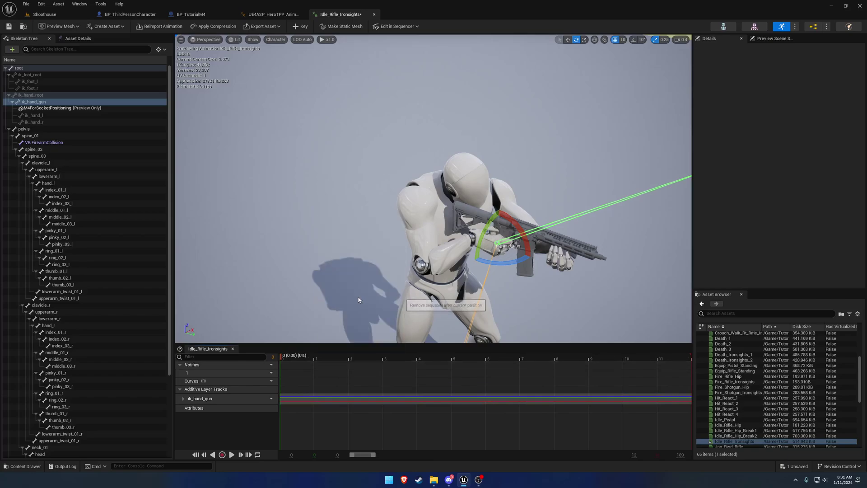
pyautogui.rightClick(319, 361)
pyautogui.click(356, 287)
pyautogui.rightClick(333, 362)
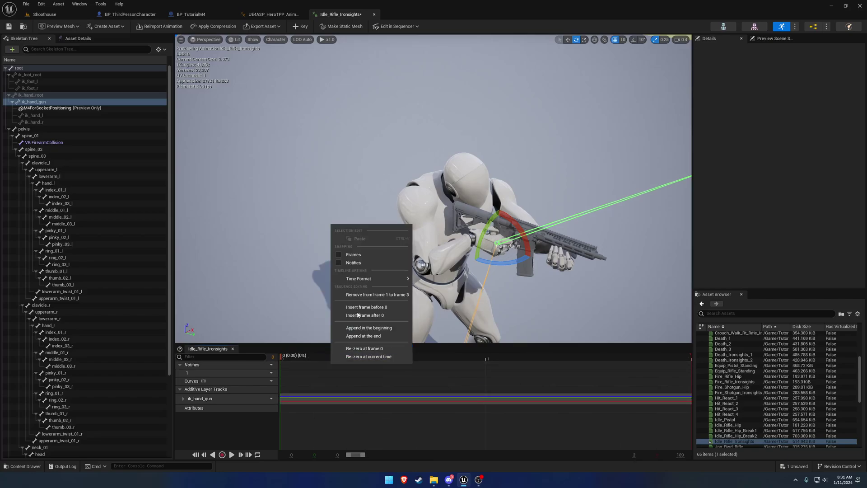
pyautogui.click(358, 294)
pyautogui.rightClick(342, 364)
pyautogui.click(384, 298)
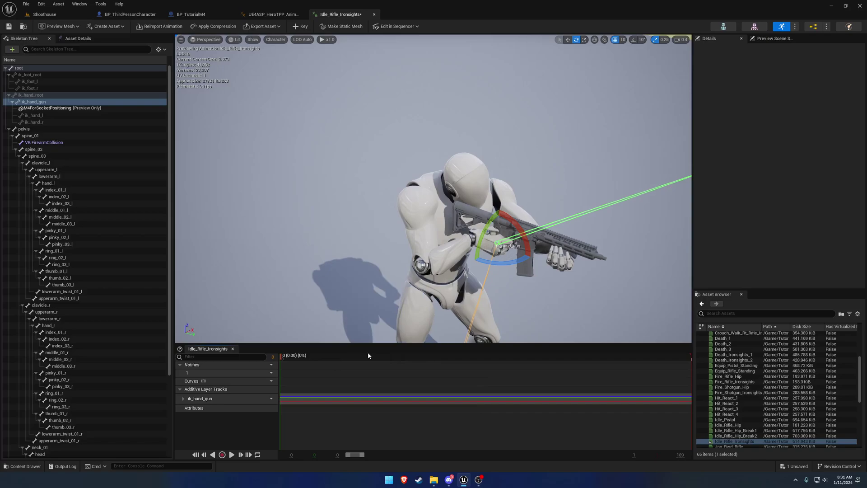
# - Create a new animation from the current pose, named UE4_Mannequin_Skeleton_Sequence, in the ThirdPersonTemplate folder
pyautogui.moveTo(177, 59); pyautogui.dragTo(134, 53, button='right')
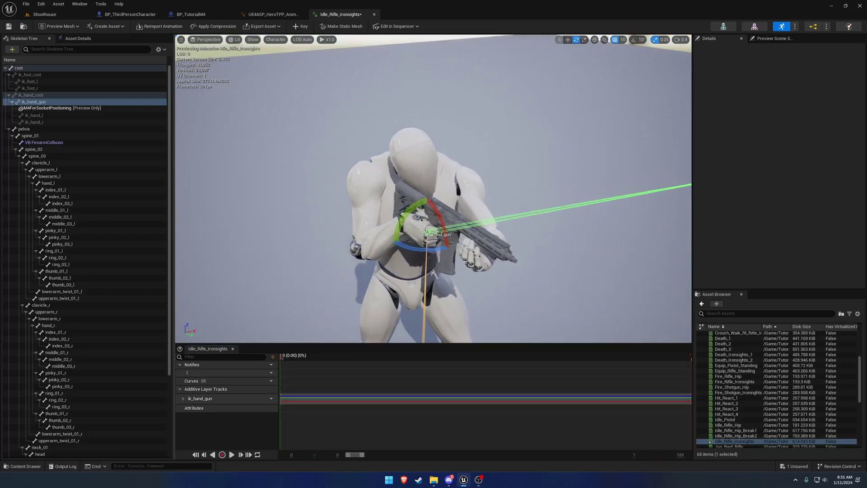
pyautogui.click(117, 27)
pyautogui.moveTo(128, 47)
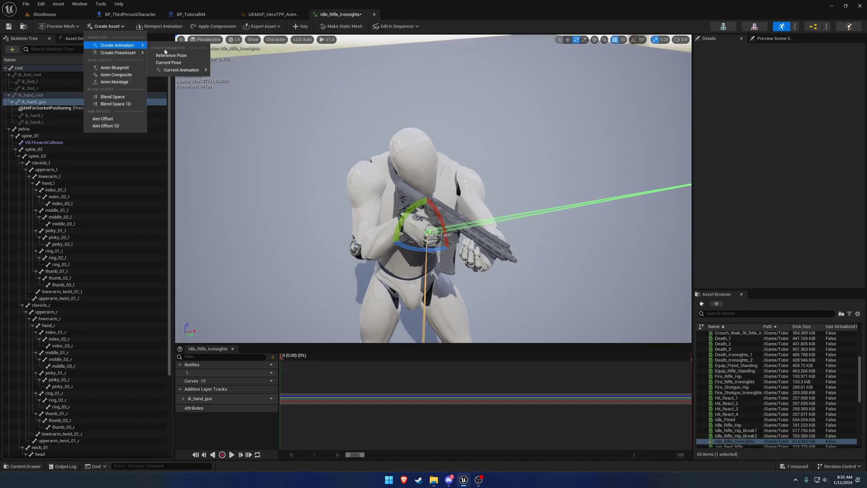
pyautogui.click(189, 65)
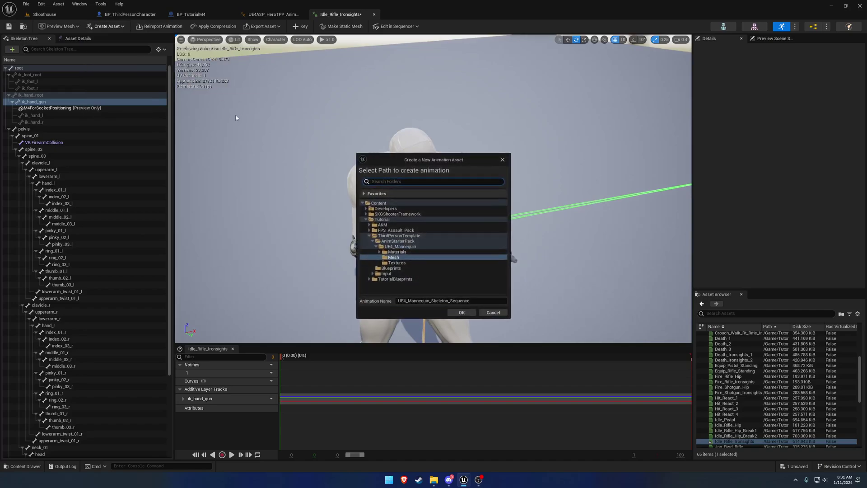
pyautogui.click(405, 235)
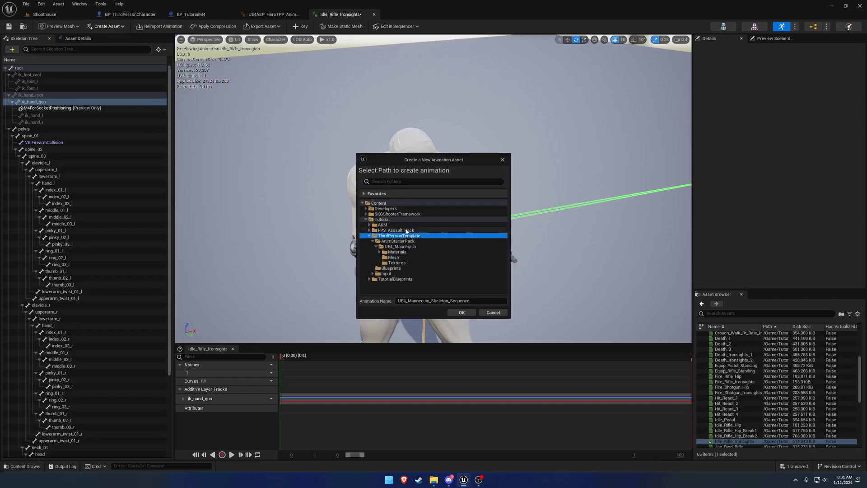
pyautogui.click(462, 313)
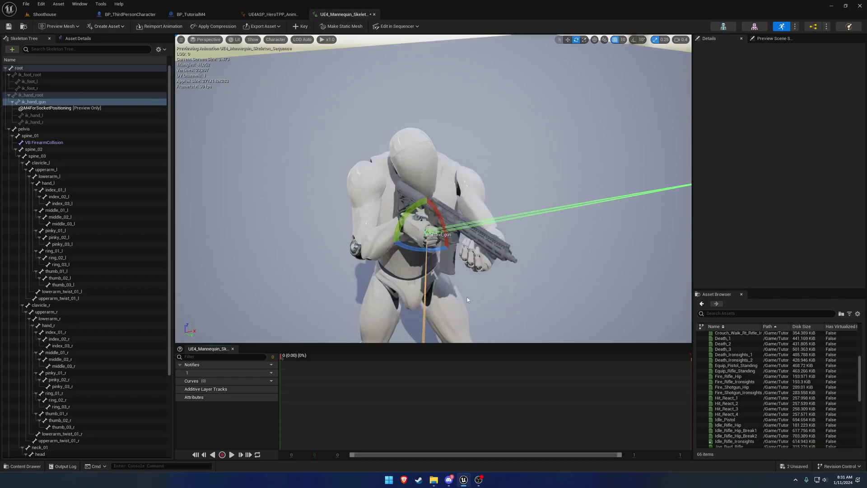
# - Open A_TutorialIdleAnimation from its sequence player in the UE4ASP_HeroTPP_AnimBlueprint AnimGraph and locate the asset in the content folders
pyautogui.click(272, 14)
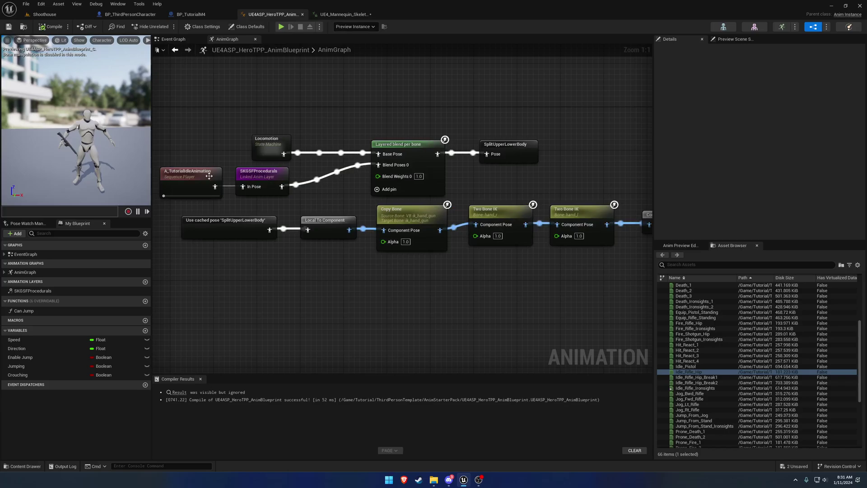
pyautogui.doubleClick(209, 176)
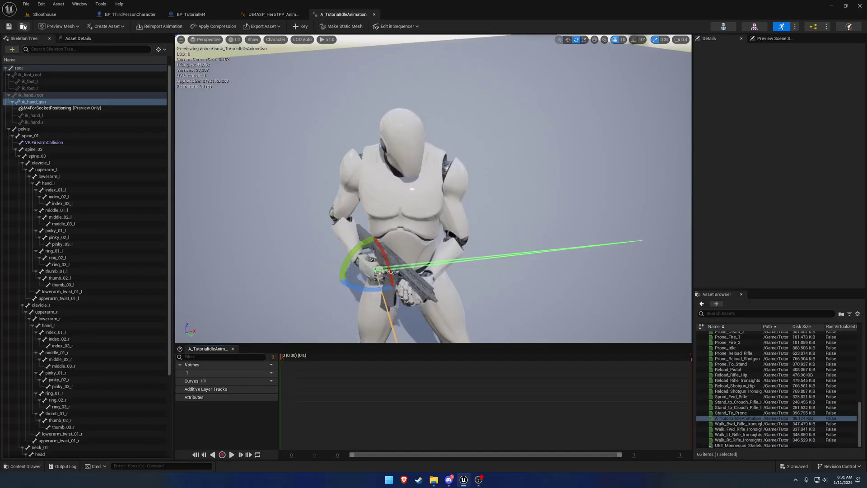
pyautogui.click(23, 26)
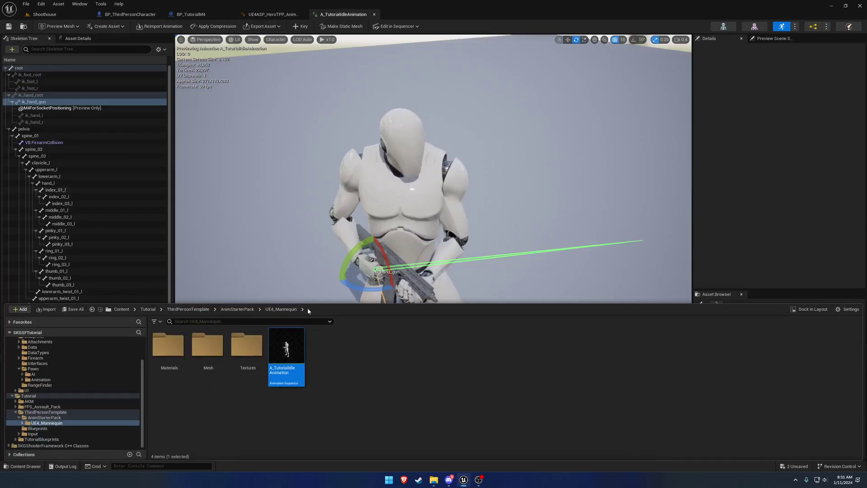
# - Move UE4_Mannequin_Skeleton_Sequence from the ThirdPersonTemplate folder into the AnimStarterPack folder
pyautogui.click(188, 309)
pyautogui.moveTo(287, 350); pyautogui.dragTo(75, 413)
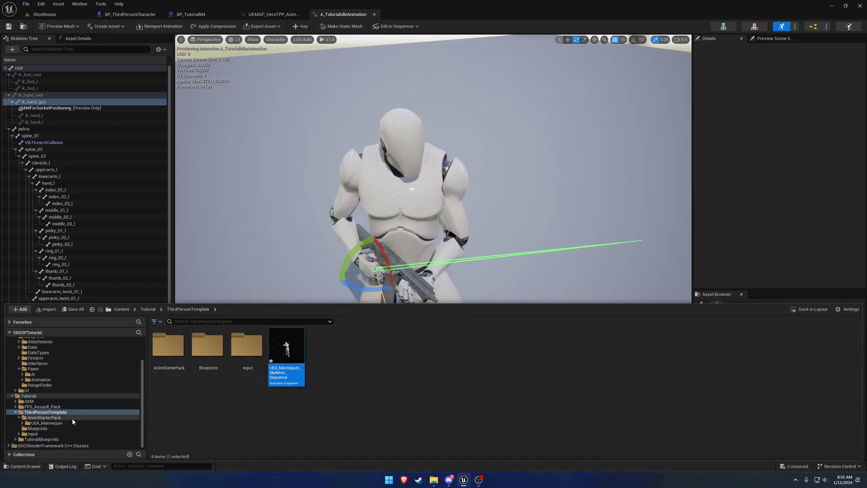
pyautogui.click(88, 434)
pyautogui.click(71, 418)
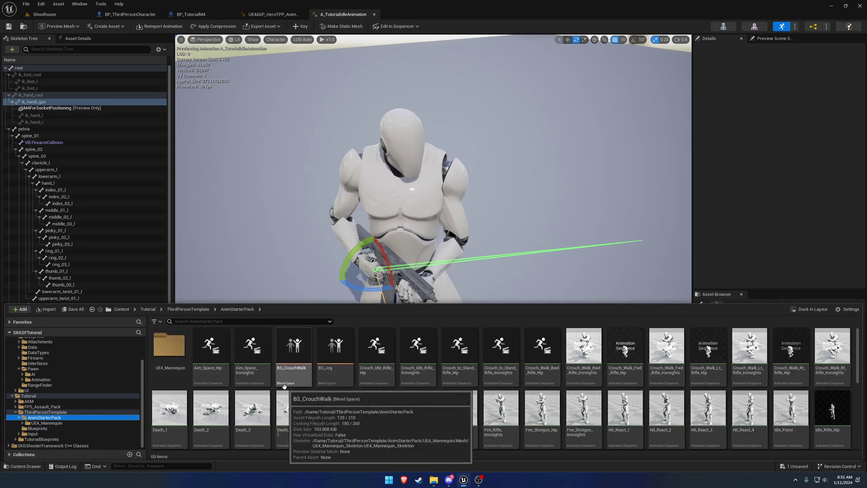
# - Move UE4_Mannequin_Skeleton_Sequence from AnimStarterPack into the UE4_Mannequin folder that holds A_TutorialIdleAnimation
pyautogui.click(23, 26)
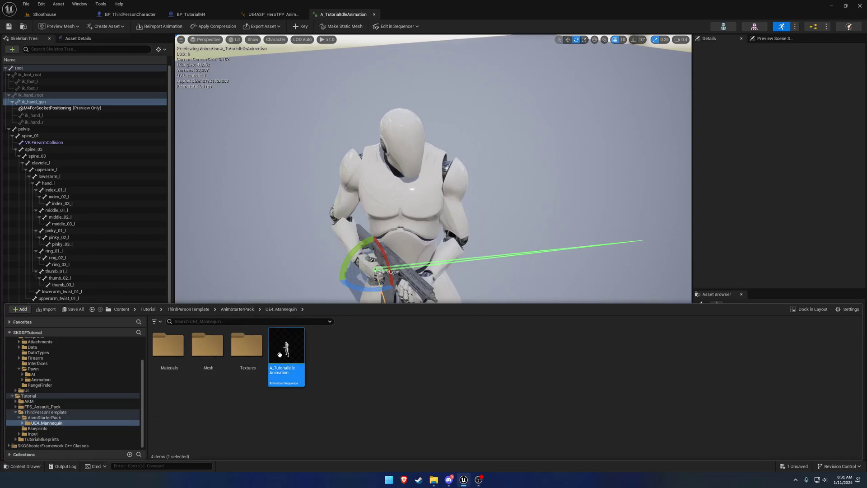
pyautogui.click(238, 310)
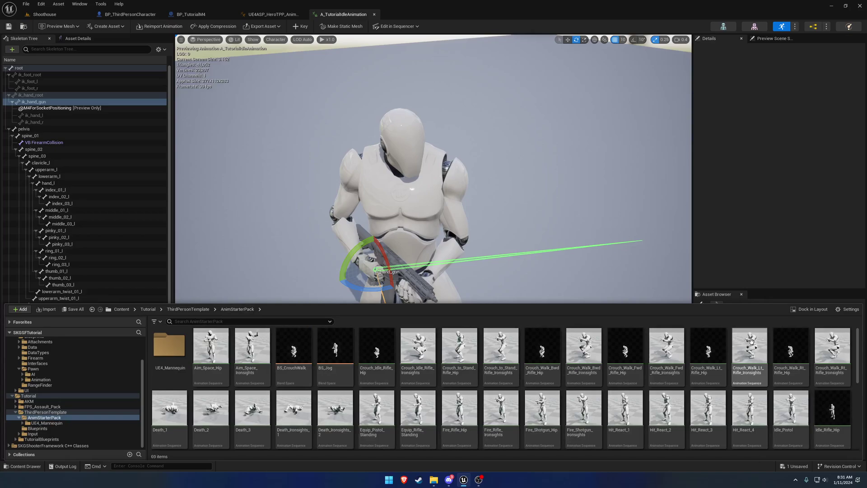
pyautogui.scroll(-5, 859, 348)
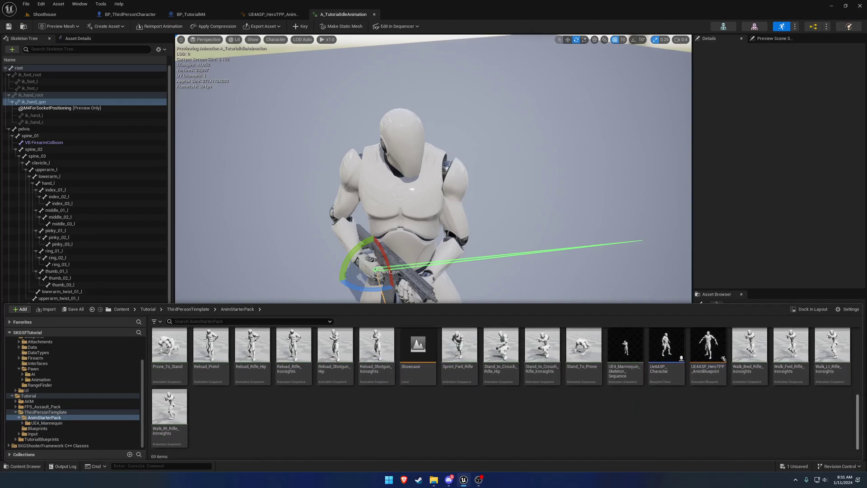
pyautogui.scroll(1, 630, 364)
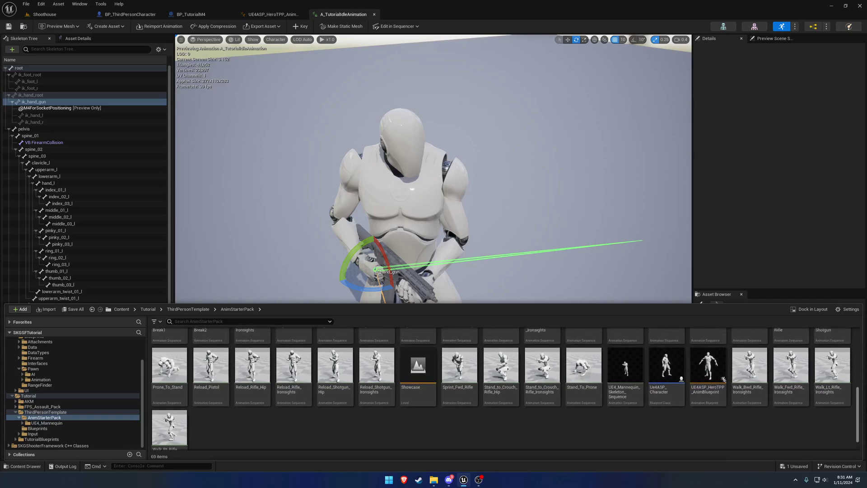
pyautogui.moveTo(631, 364); pyautogui.dragTo(51, 426)
pyautogui.click(70, 436)
pyautogui.click(45, 423)
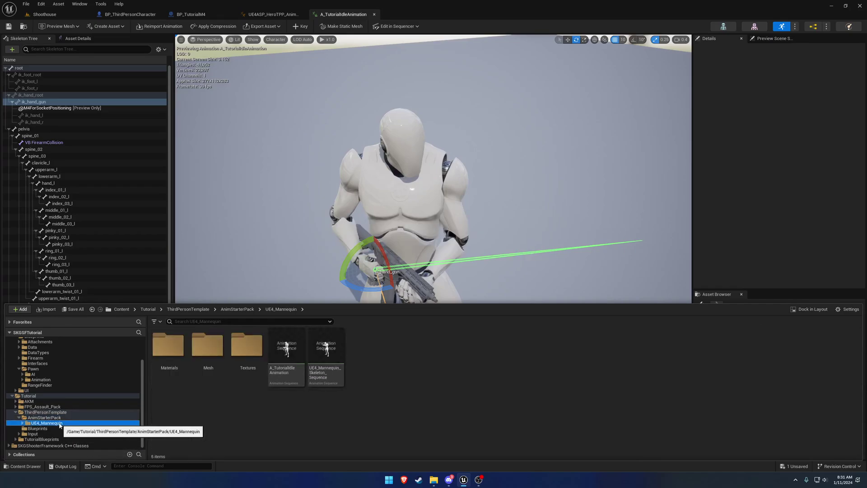
# - Delete A_TutorialIdleAnimation, replacing its references with UE4_Mannequin_Skeleton_Sequence, and save the affected assets
pyautogui.click(285, 357)
pyautogui.click(283, 370)
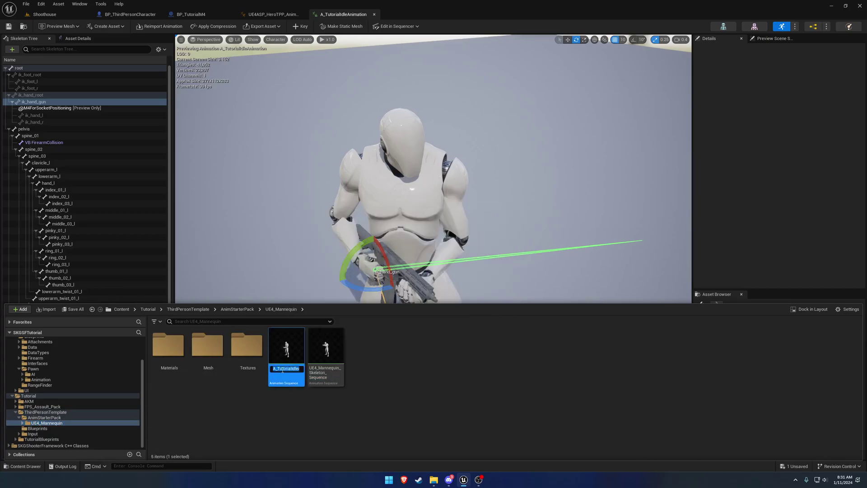
pyautogui.click(294, 382)
pyautogui.press('Delete')
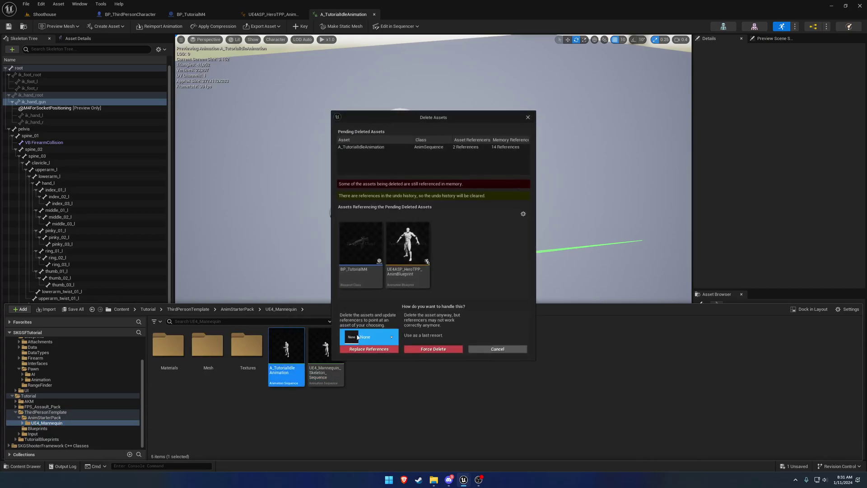
pyautogui.click(371, 337)
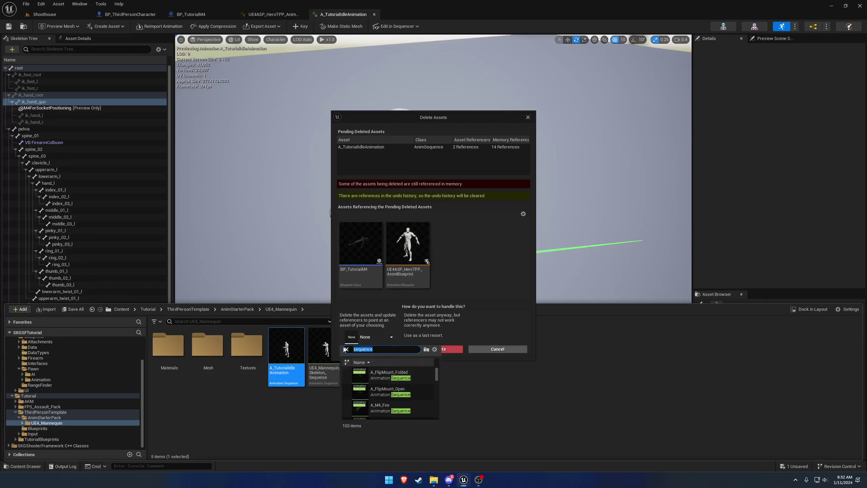
pyautogui.write('ue4_man')
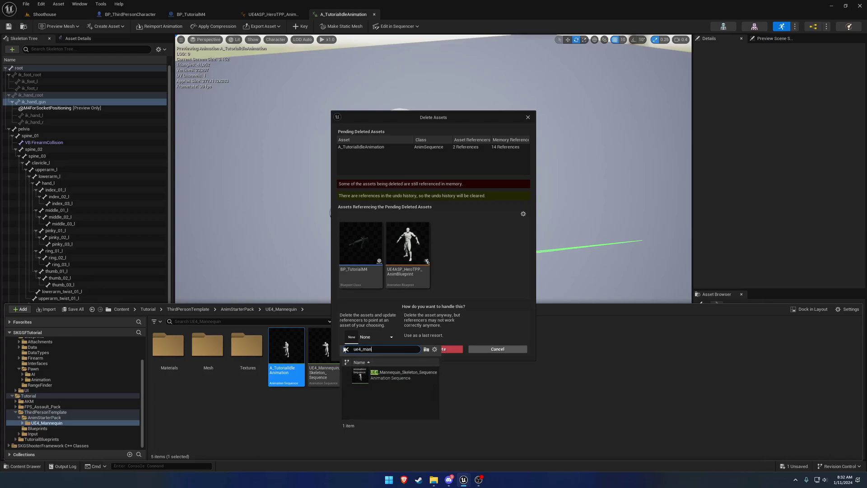
pyautogui.click(382, 375)
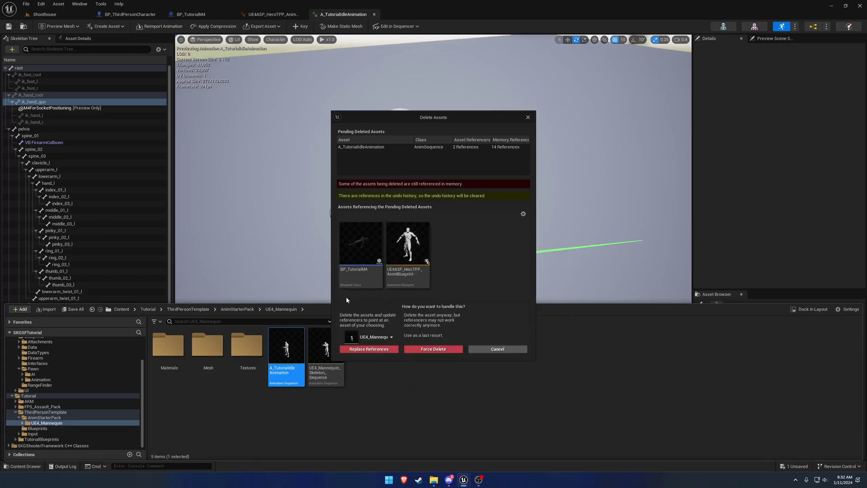
pyautogui.click(372, 351)
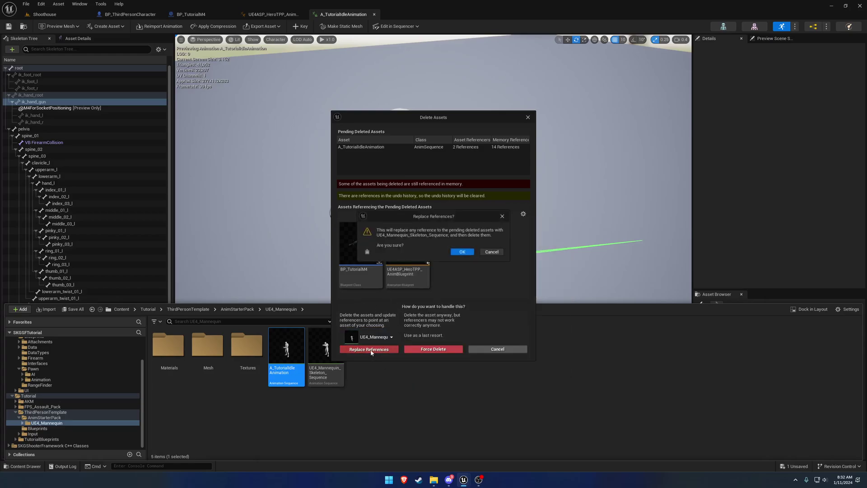
pyautogui.click(463, 252)
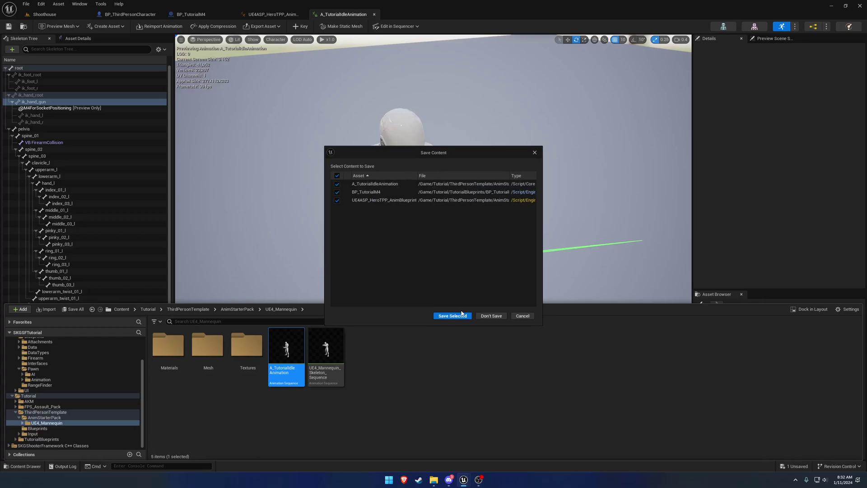
pyautogui.click(452, 313)
# - Try to rename UE4_Mannequin_Skeleton_Sequence as A_TutorialIdleAnimation
pyautogui.hotkey('ctrl', 'space')
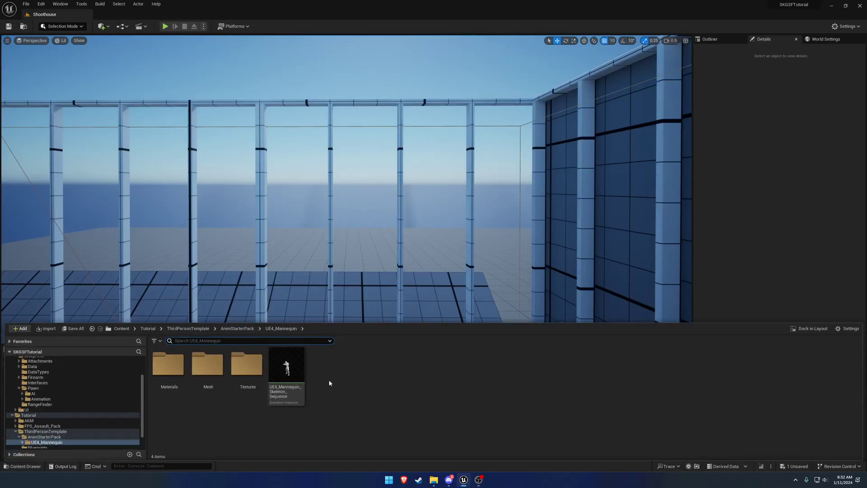
pyautogui.click(287, 365)
pyautogui.press('F2')
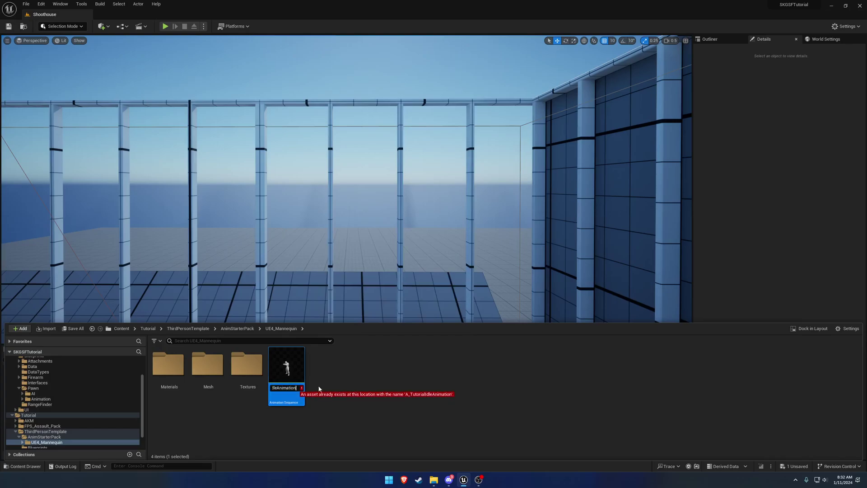
pyautogui.click(347, 367)
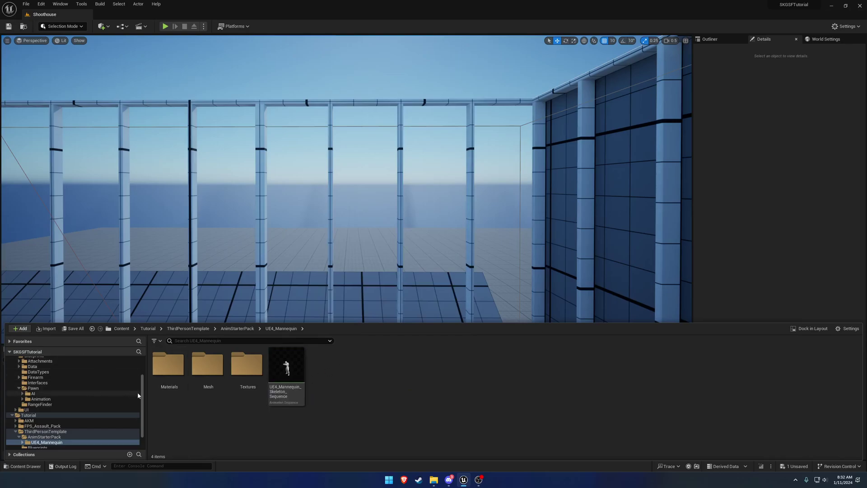
# - Fix up redirectors across the entire Content folder and save its assets
pyautogui.moveTo(142, 393); pyautogui.dragTo(140, 347)
pyautogui.rightClick(79, 360)
pyautogui.click(111, 304)
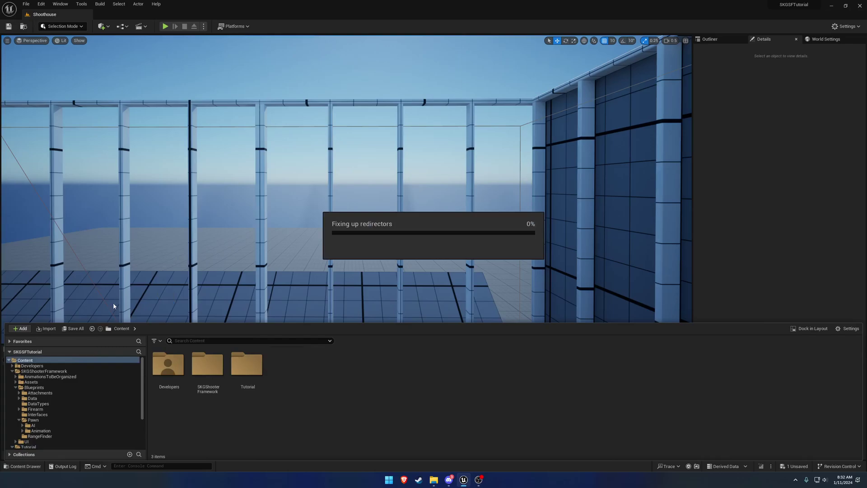
pyautogui.rightClick(102, 360)
pyautogui.click(126, 283)
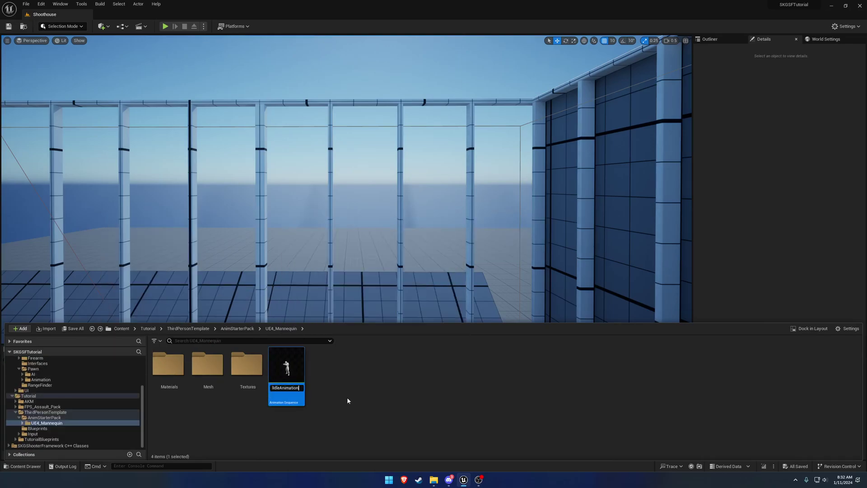
# - Rename UE4_Mannequin_Skeleton_Sequence as A_TutorialIdleAnimation and save all changed assets
pyautogui.write('A_Tutorial')
pyautogui.press('Return')
pyautogui.click(25, 5)
pyautogui.click(49, 78)
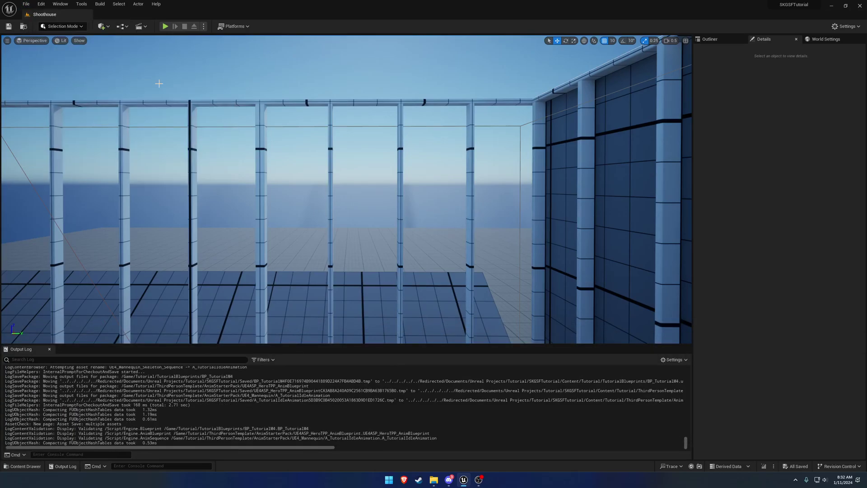
# - Play the Shoothouse level in the editor and test aiming the rifle down its sights and lowering it again
pyautogui.click(164, 27)
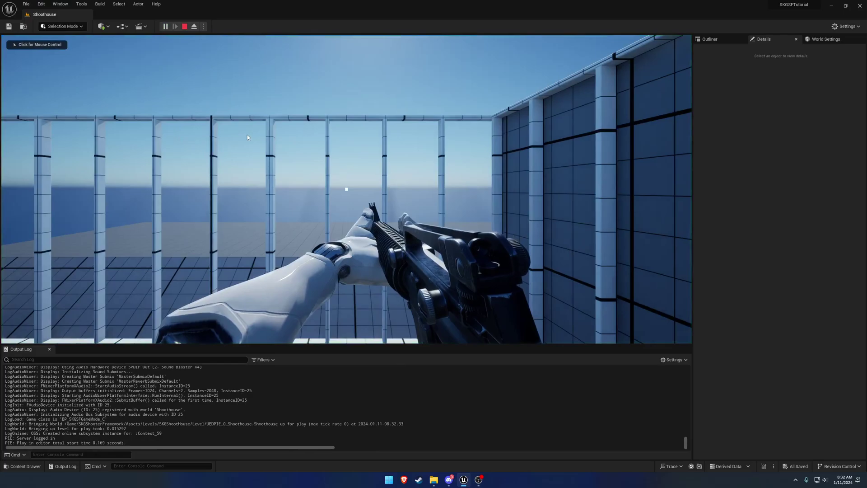
pyautogui.rightClick(248, 134)
pyautogui.rightClick(248, 135)
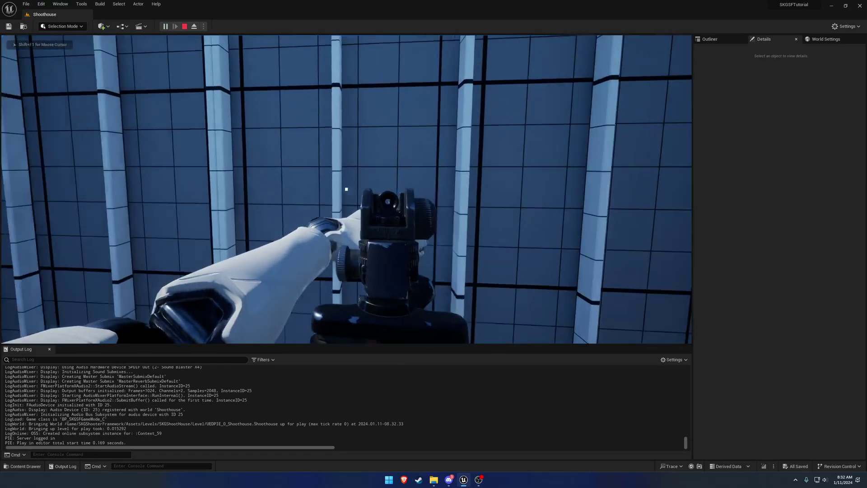
pyautogui.rightClick(347, 189)
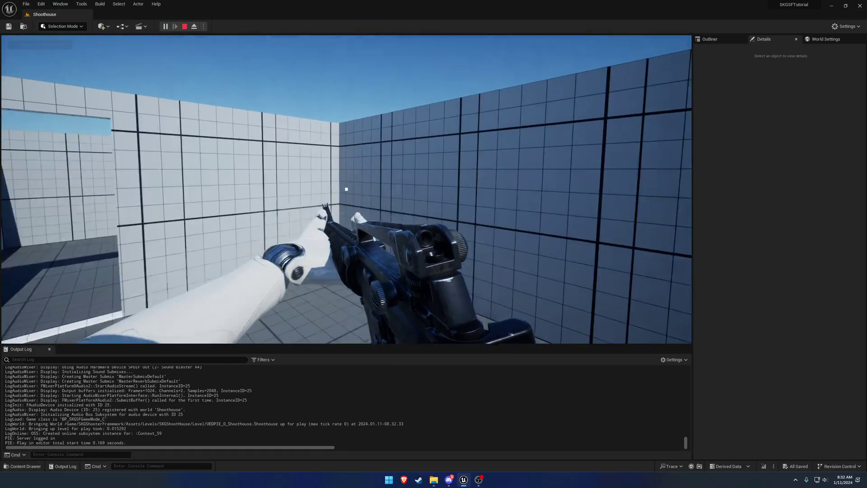
# - Walk the character up to the blue wall and back repeatedly to check the rifle pose near an obstacle
pyautogui.press('w')
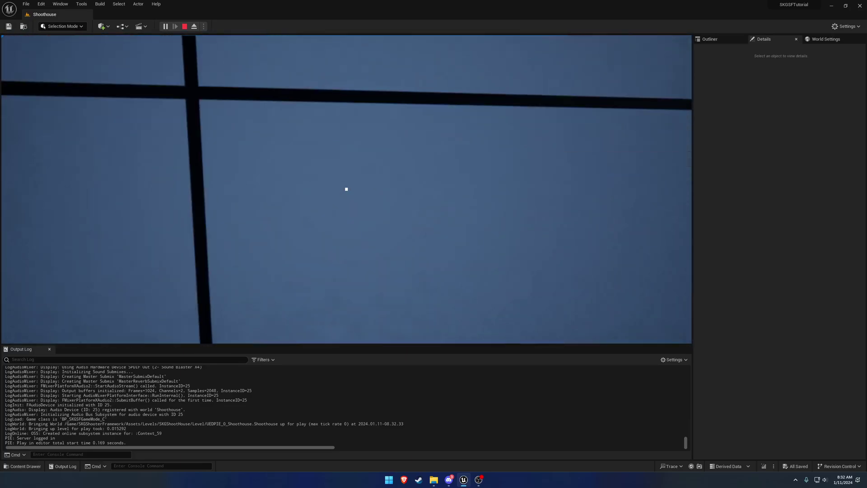
pyautogui.press('s')
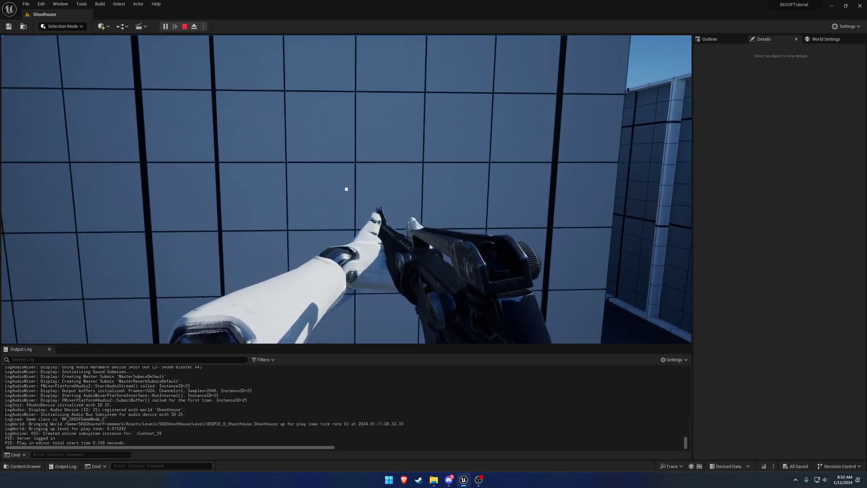
pyautogui.press('w')
pyautogui.press('s')
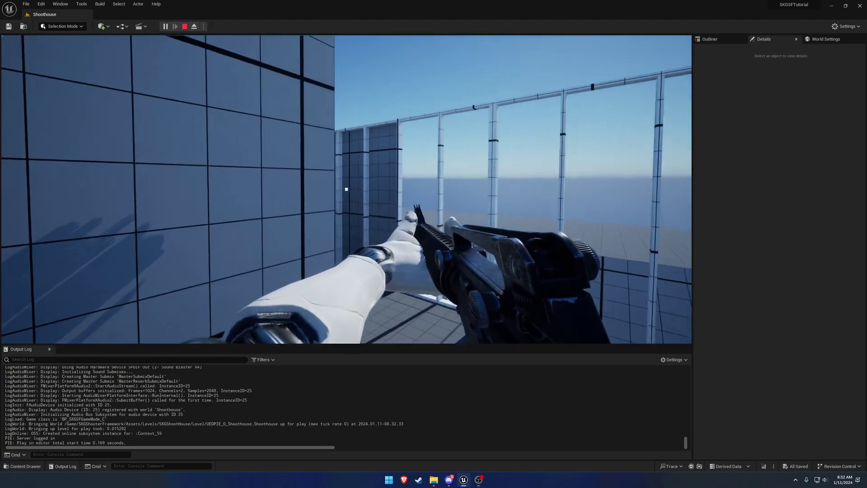
# - Switch repeatedly between aiming down sights and the idle rifle pose while looking around the room
pyautogui.rightClick(347, 189)
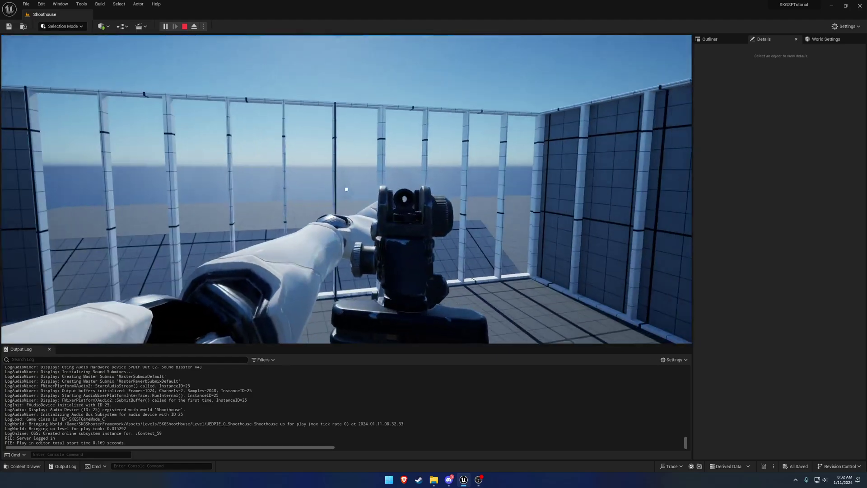
pyautogui.rightClick(347, 189)
pyautogui.rightClick(347, 189)
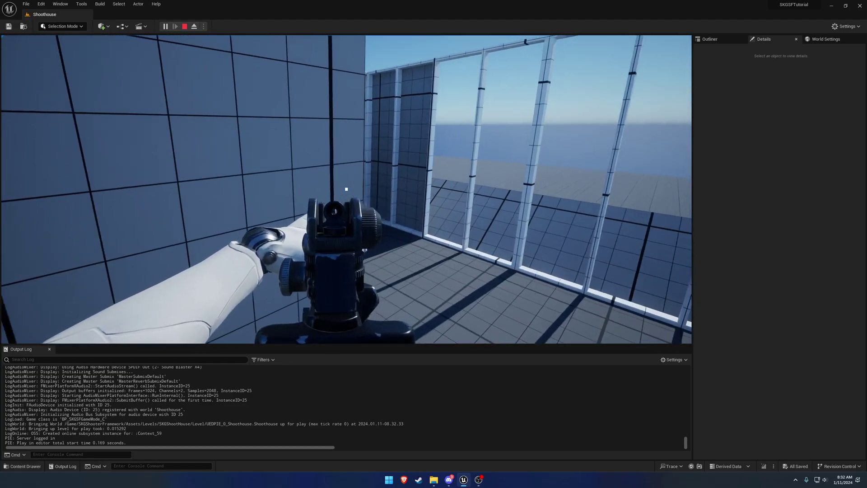
pyautogui.rightClick(346, 189)
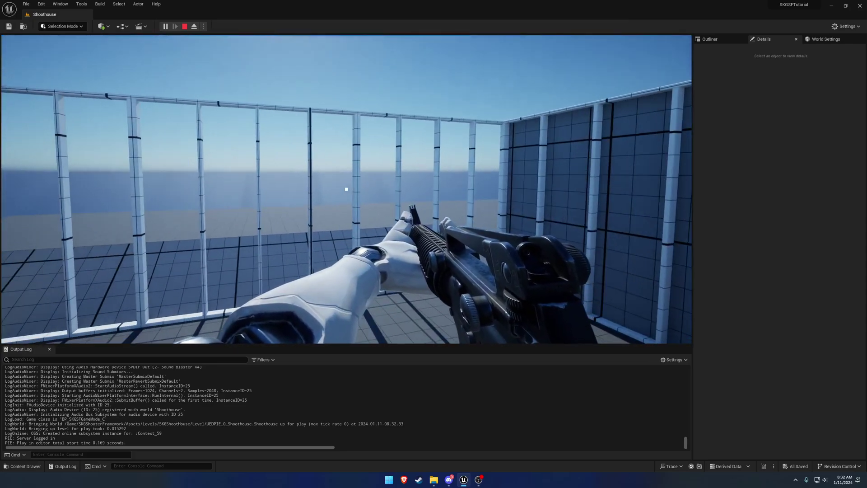